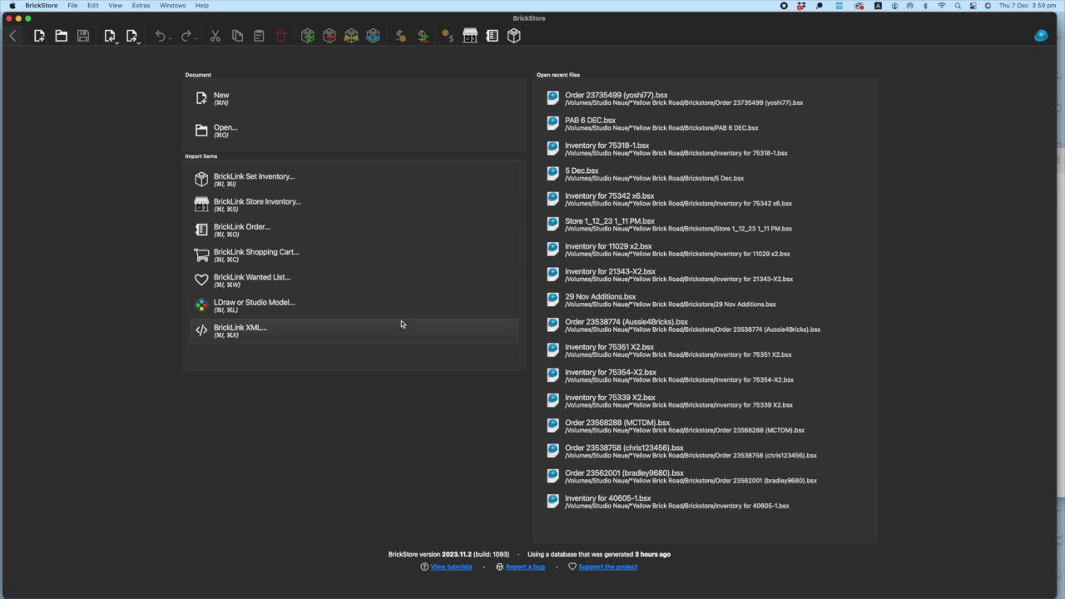
- Filter BrickLink orders by order number and import the 3/12/2023 shipped order as a new document
left_click(231, 230)
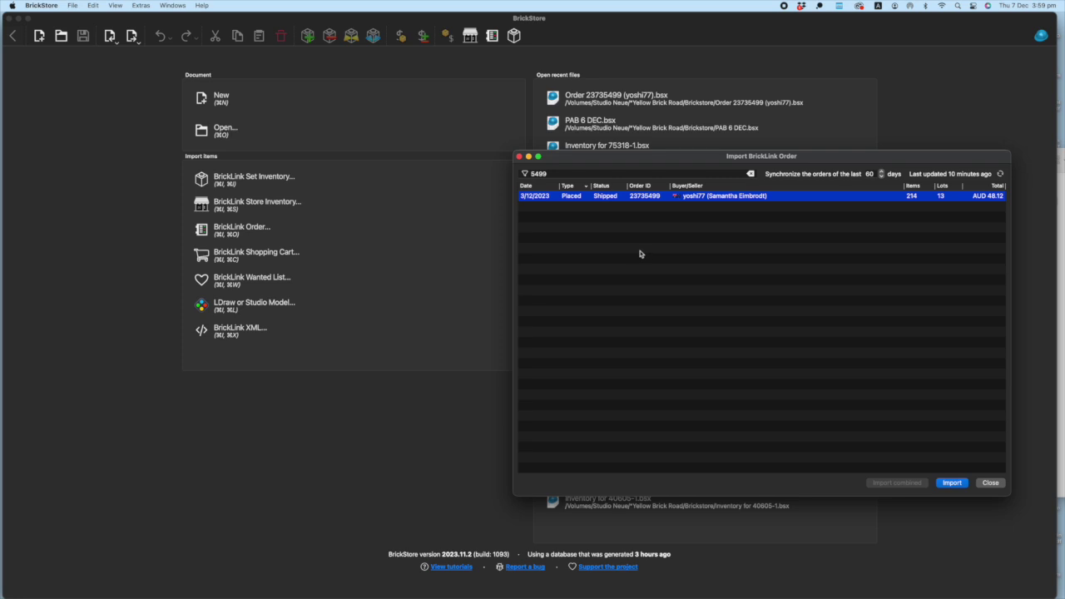
double_click(562, 175)
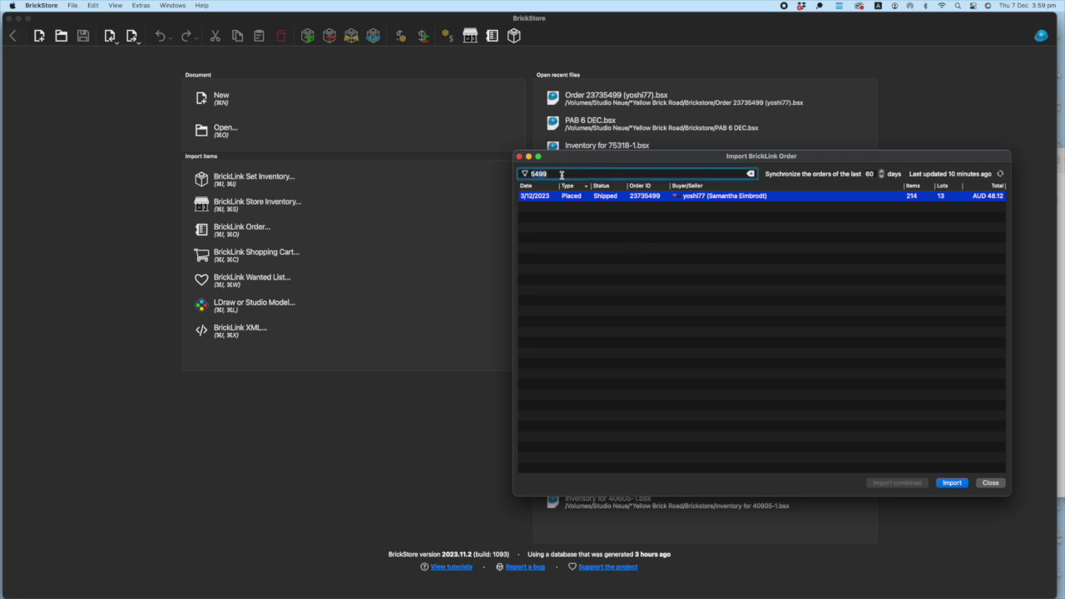
key("BackSpace")
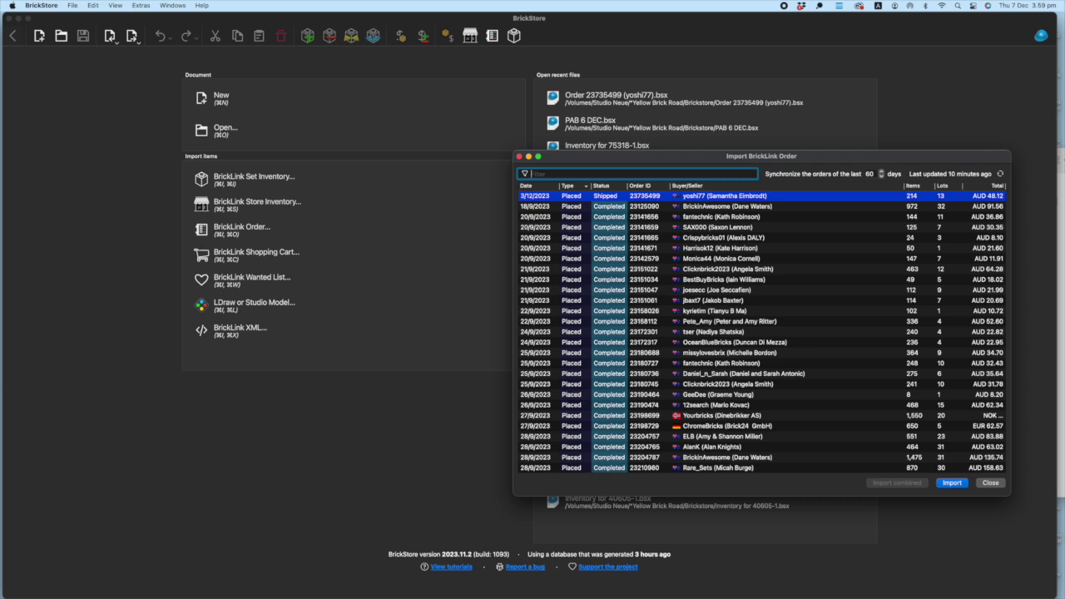
type("5499")
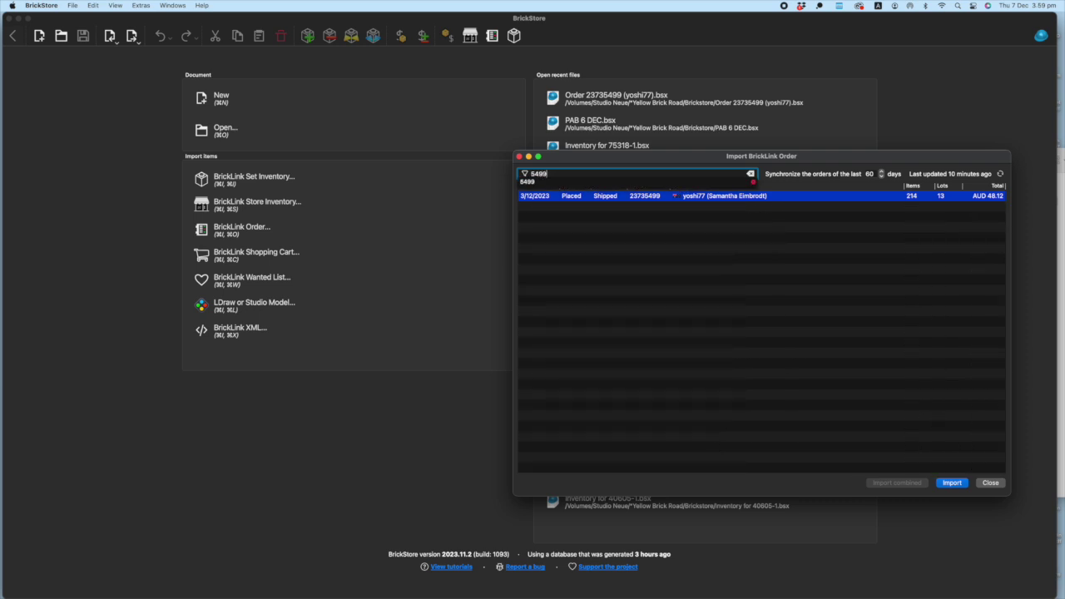
left_click(956, 486)
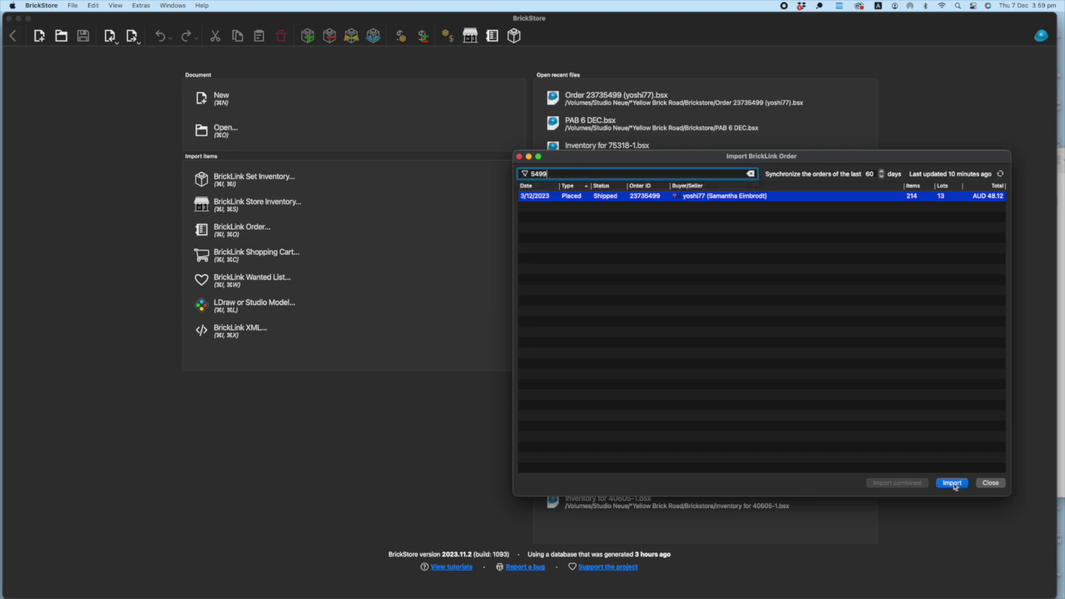
left_click(955, 487)
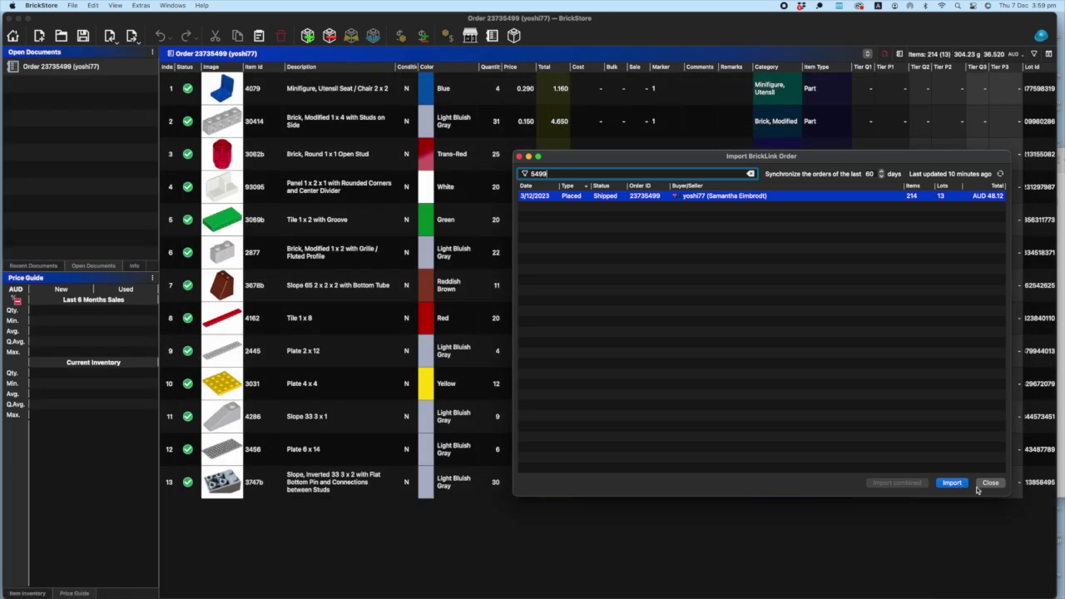
left_click(991, 484)
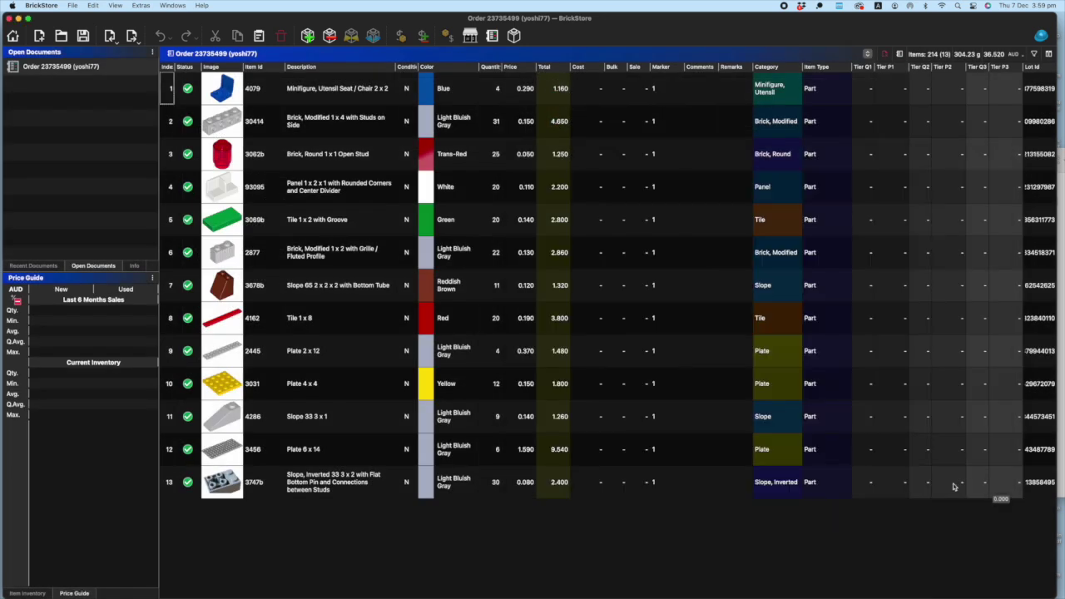
- Select all 13 lots and clear their markers and comments
left_click(600, 332)
key("super+a")
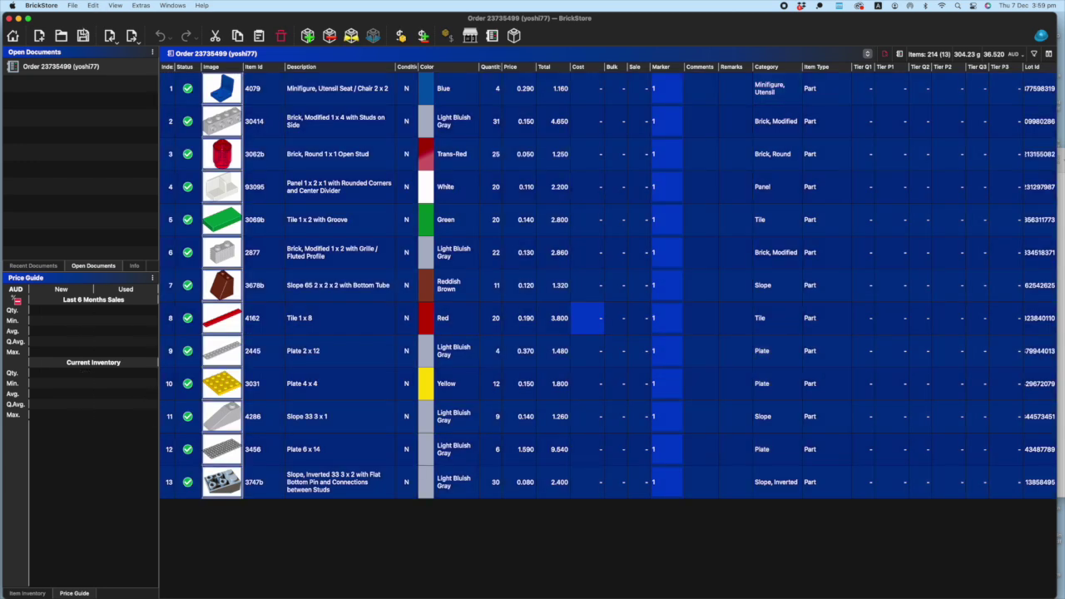
left_click(93, 5)
mouse_move(106, 334)
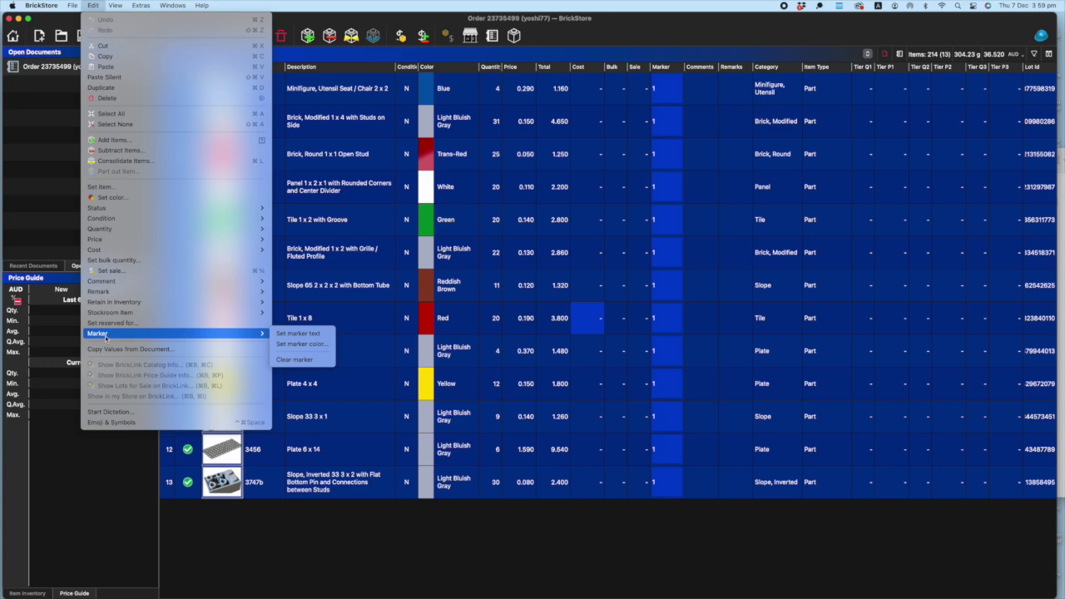
left_click(295, 361)
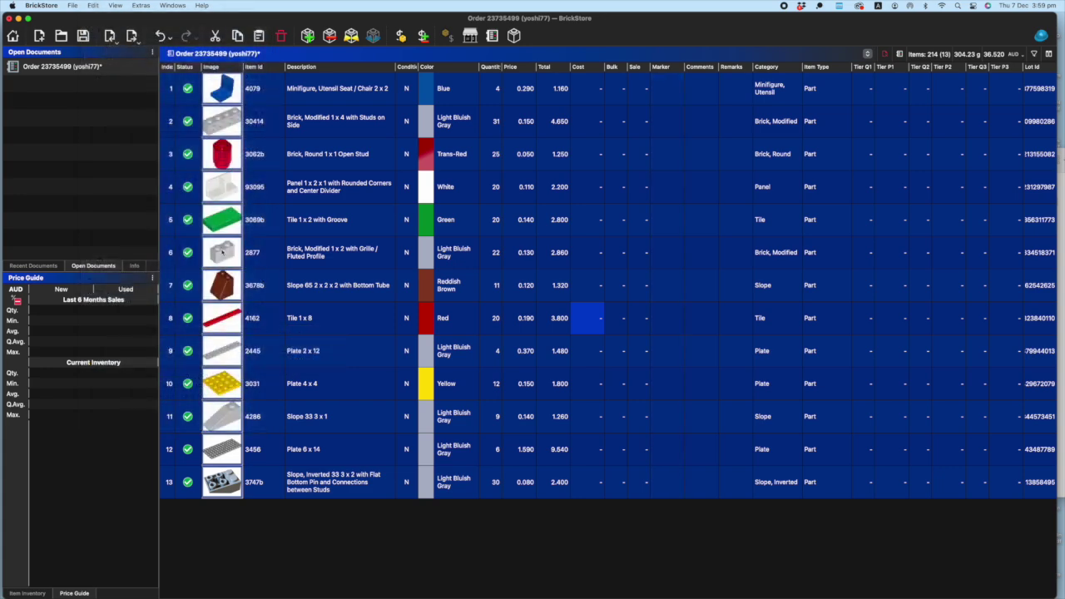
left_click(94, 5)
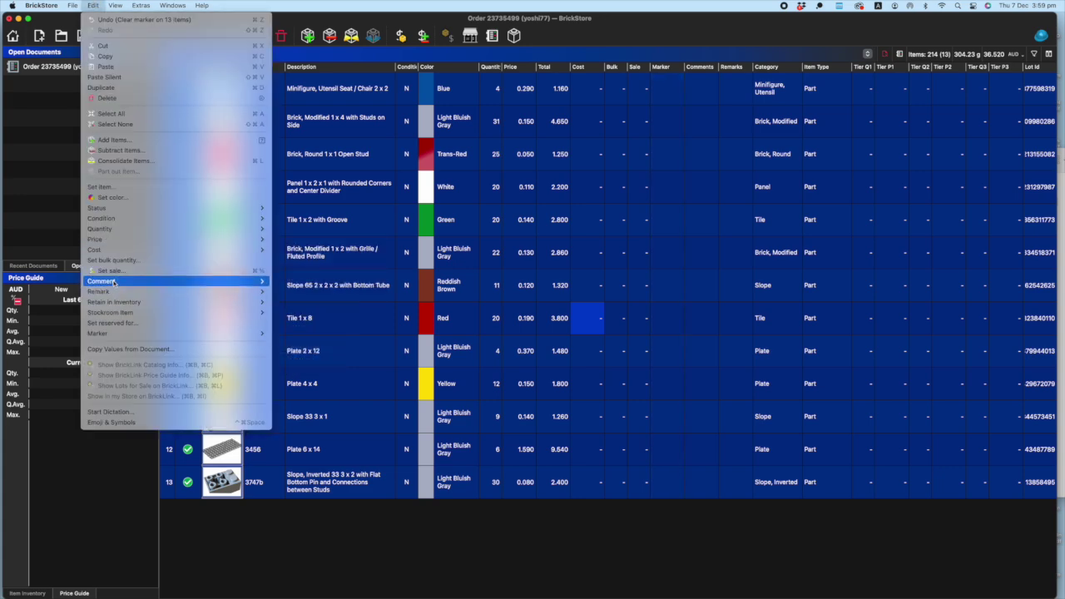
mouse_move(208, 281)
left_click(308, 293)
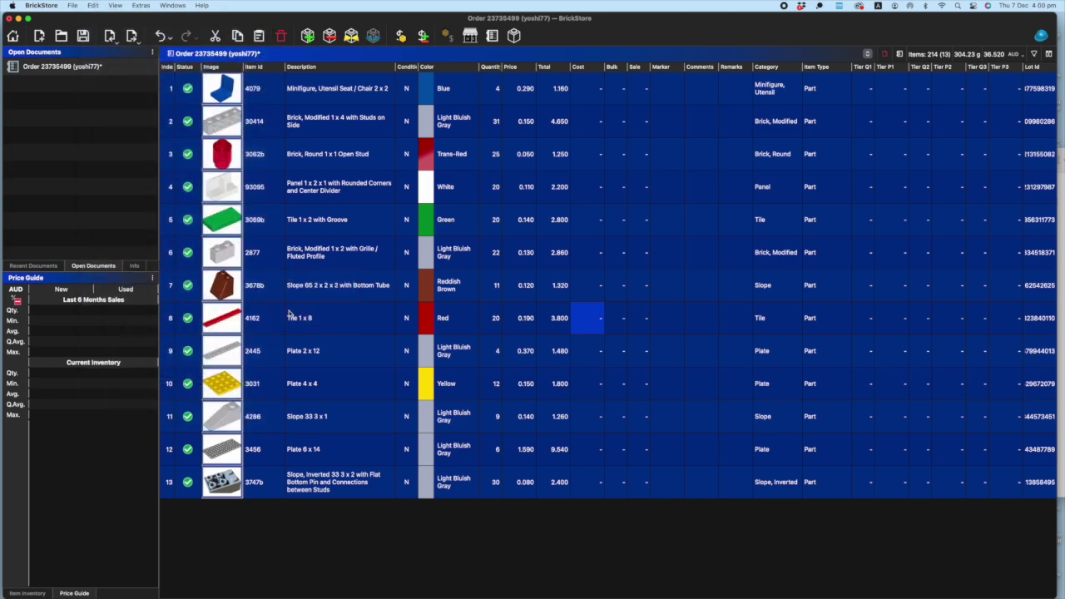
- Set the bulk quantity of all lots to 1 and their stockroom to None
left_click(93, 5)
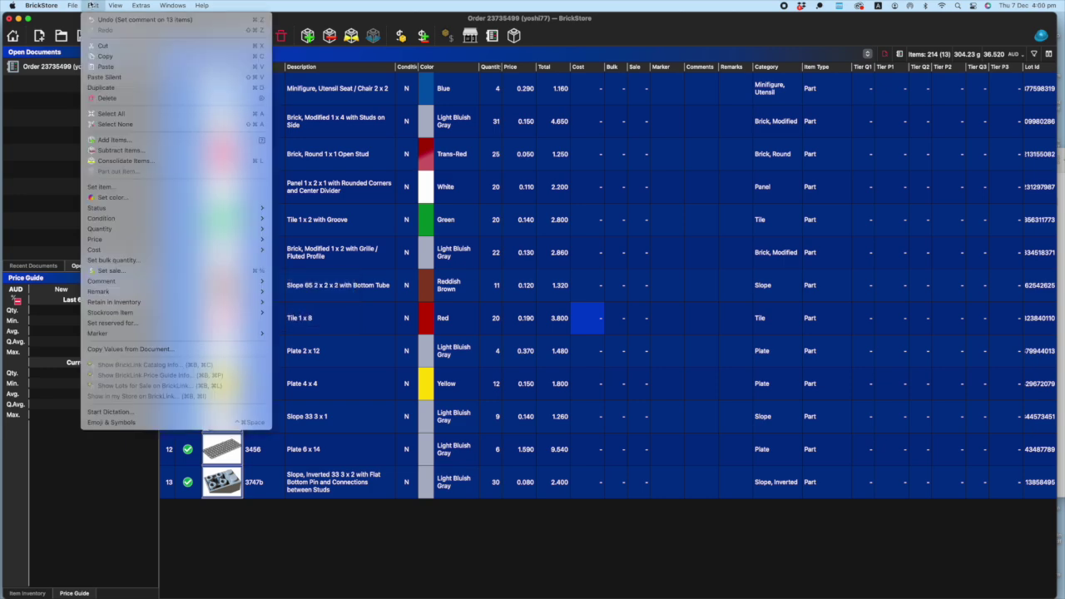
left_click(92, 261)
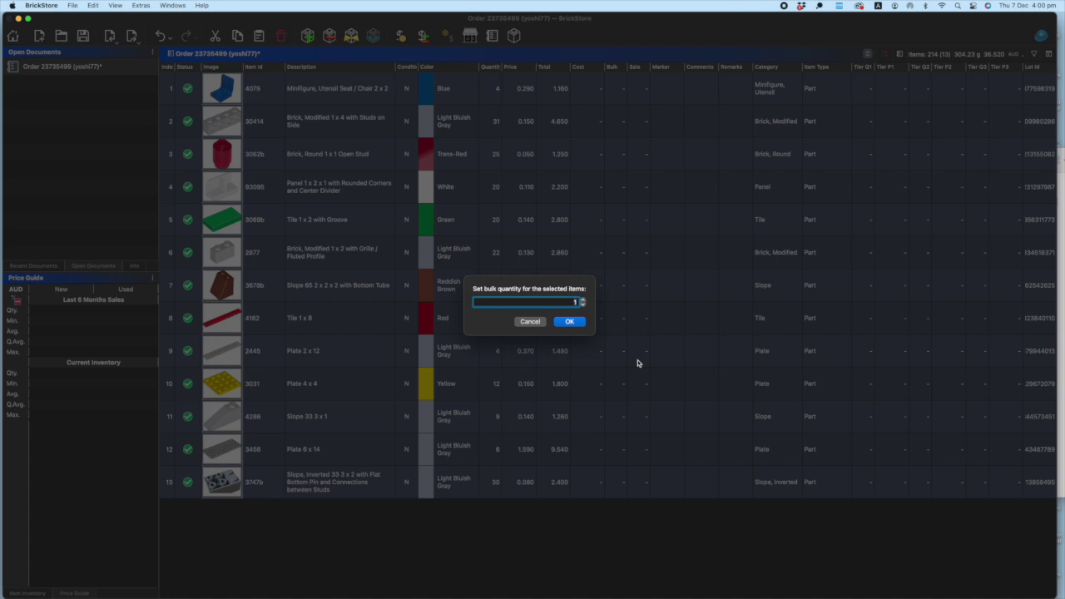
left_click(571, 322)
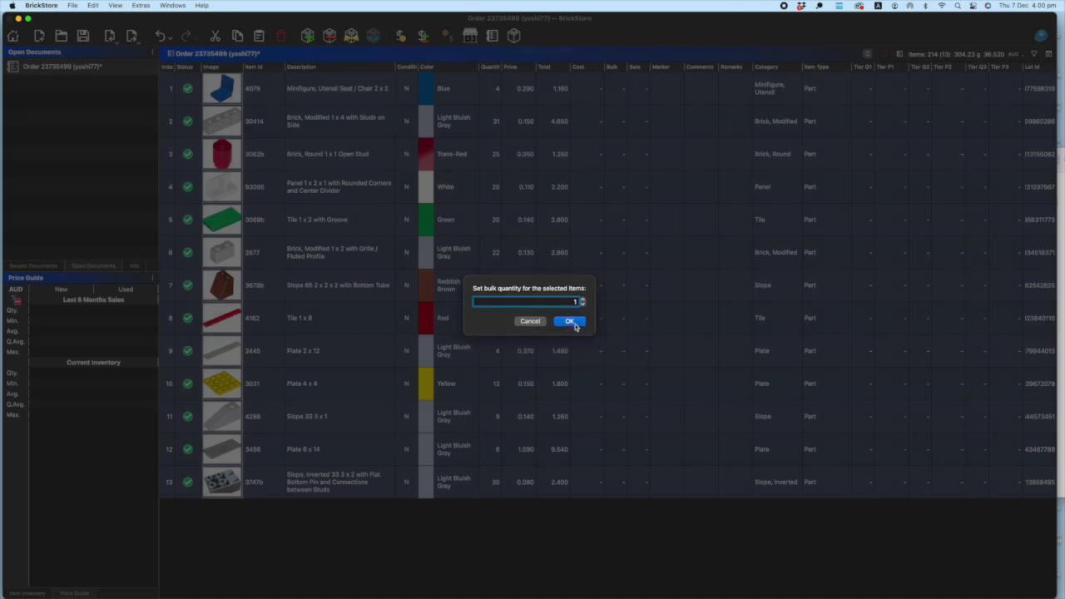
left_click(92, 5)
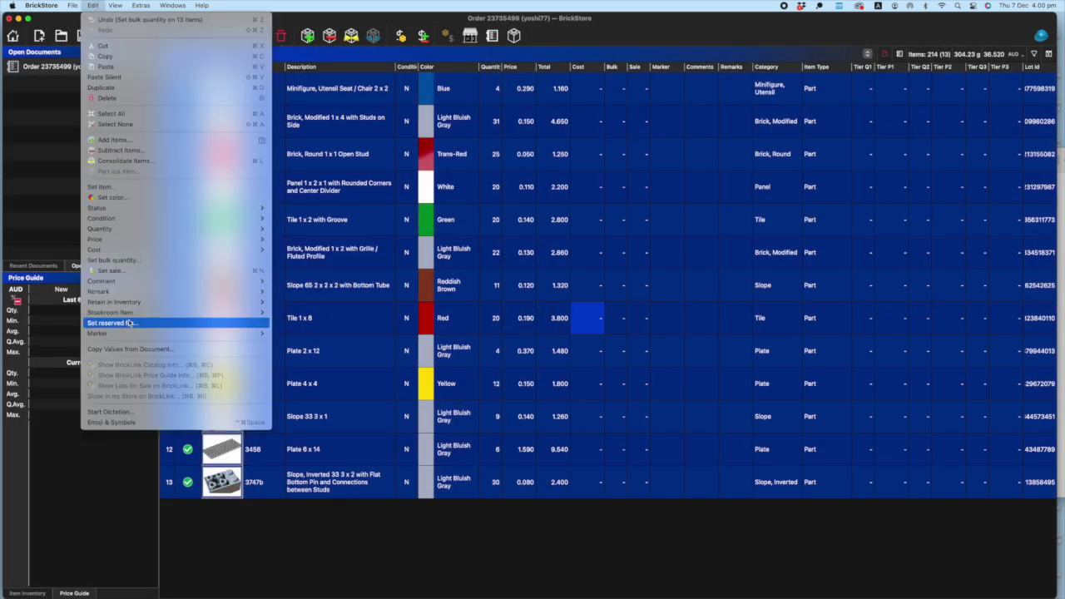
mouse_move(258, 312)
left_click(313, 313)
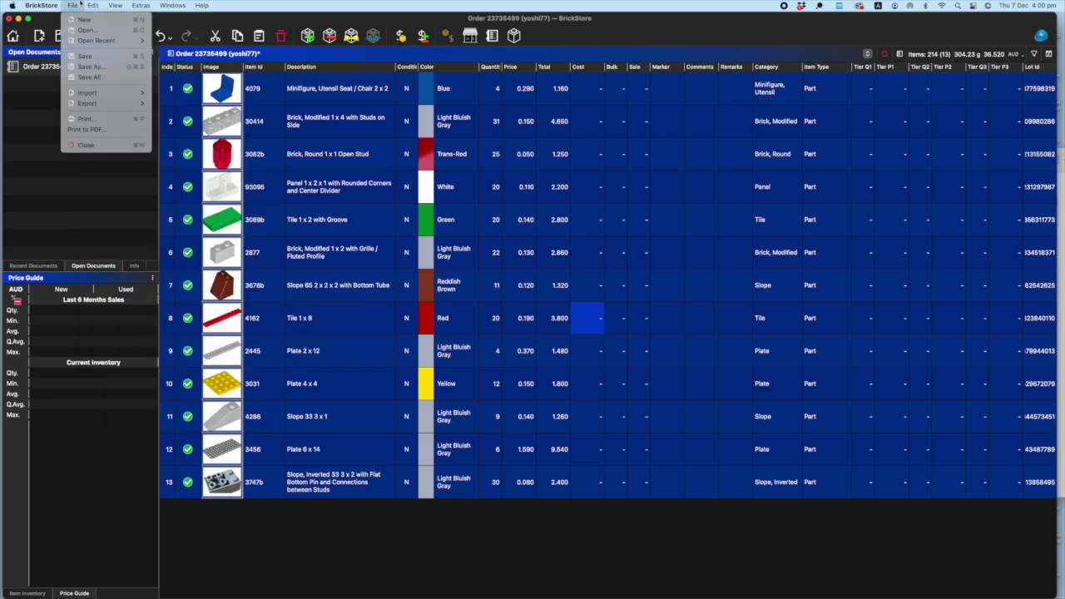
left_click(94, 5)
left_click(94, 5)
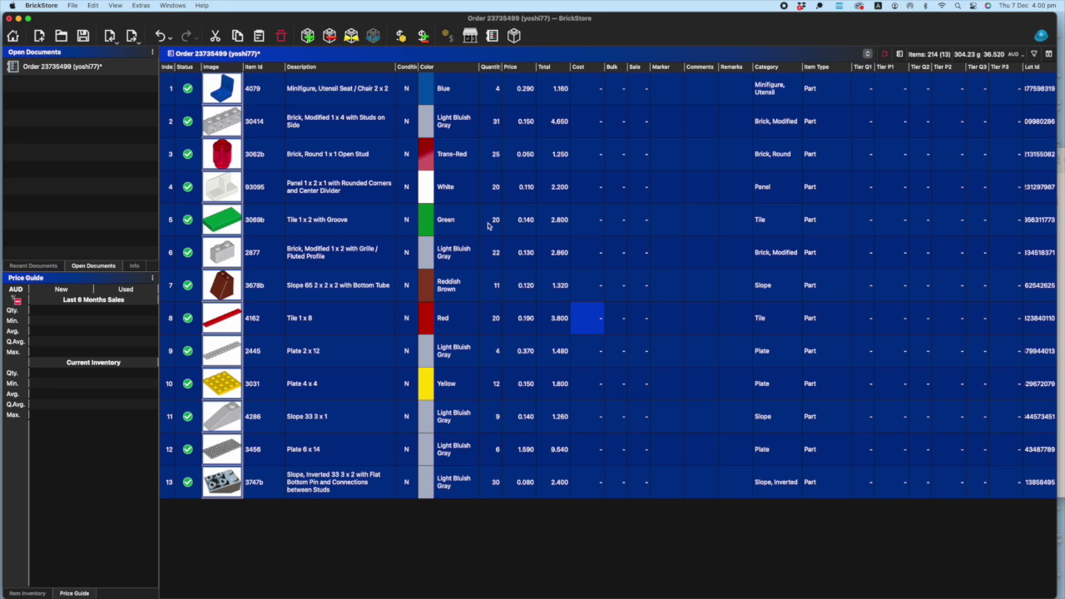
- Set all 13 lots' prices to the Current Inventory Quantity Average, raising the total to 48.251 AUD
left_click(587, 286)
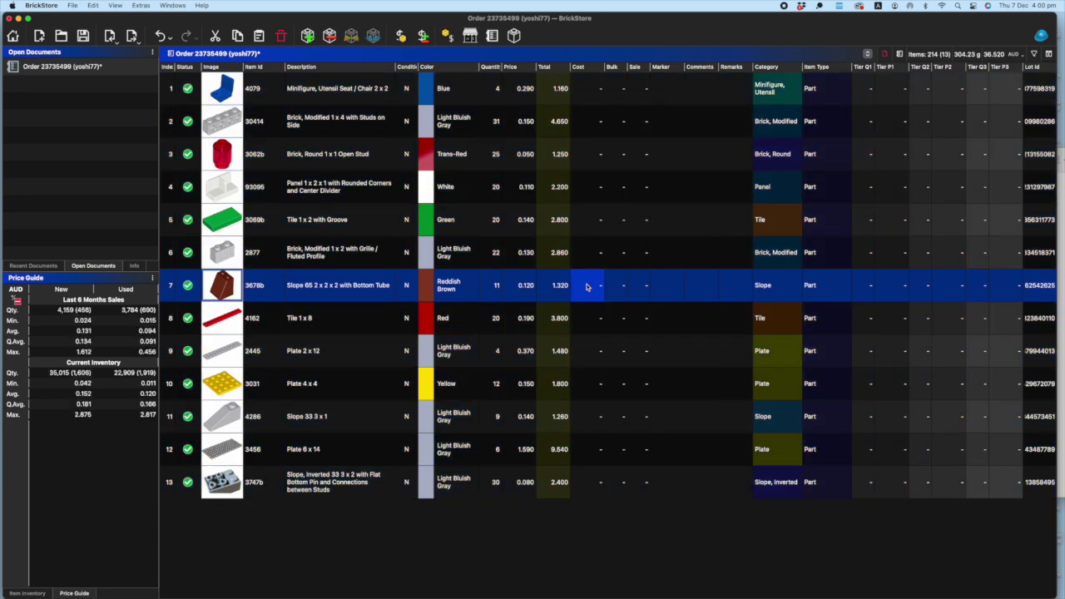
key("super+a")
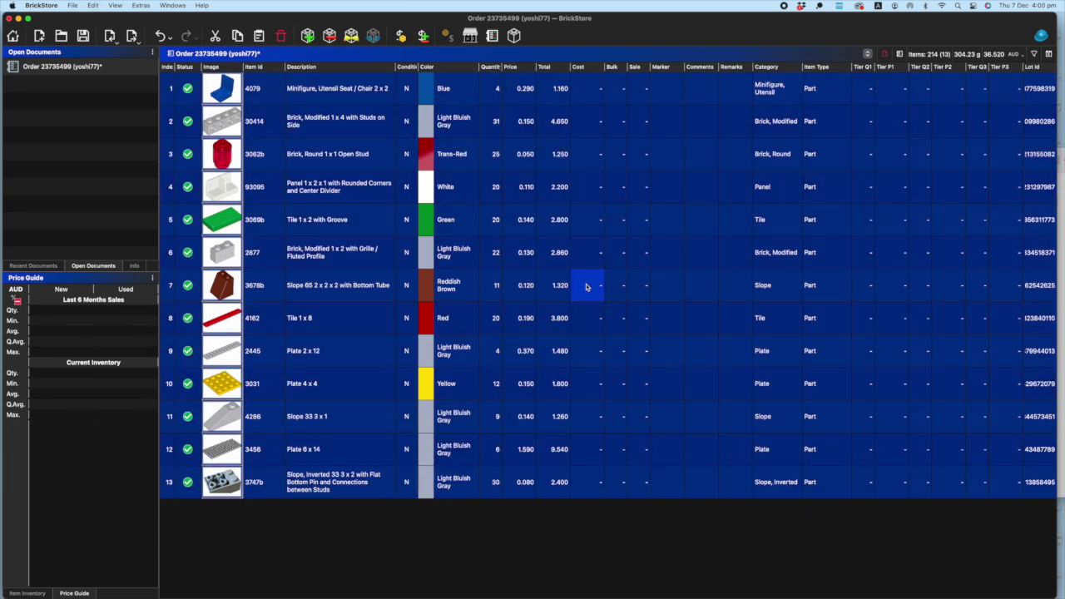
left_click(401, 36)
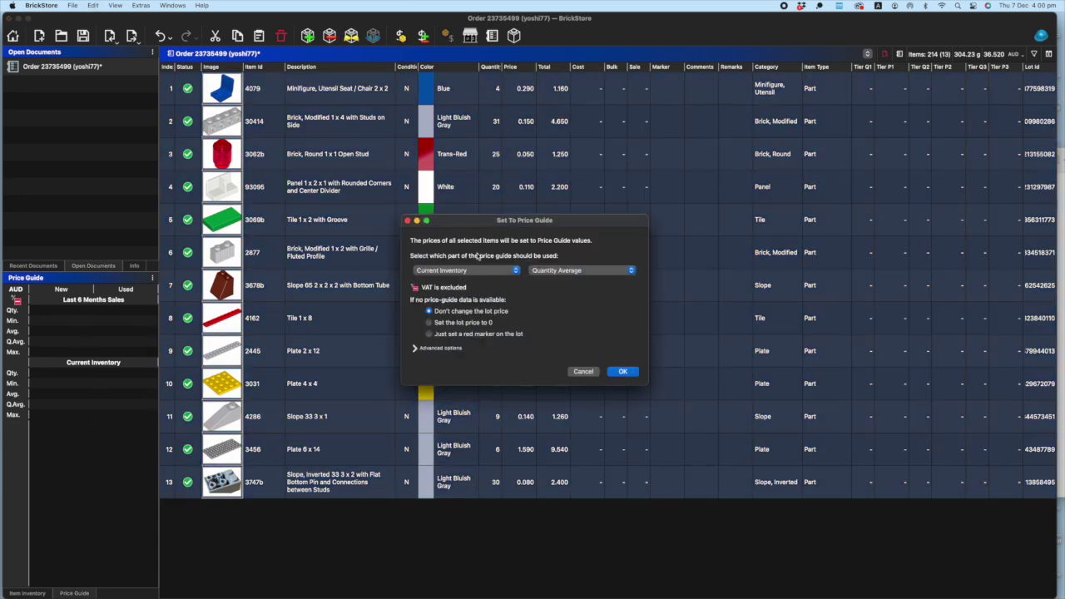
left_click(563, 271)
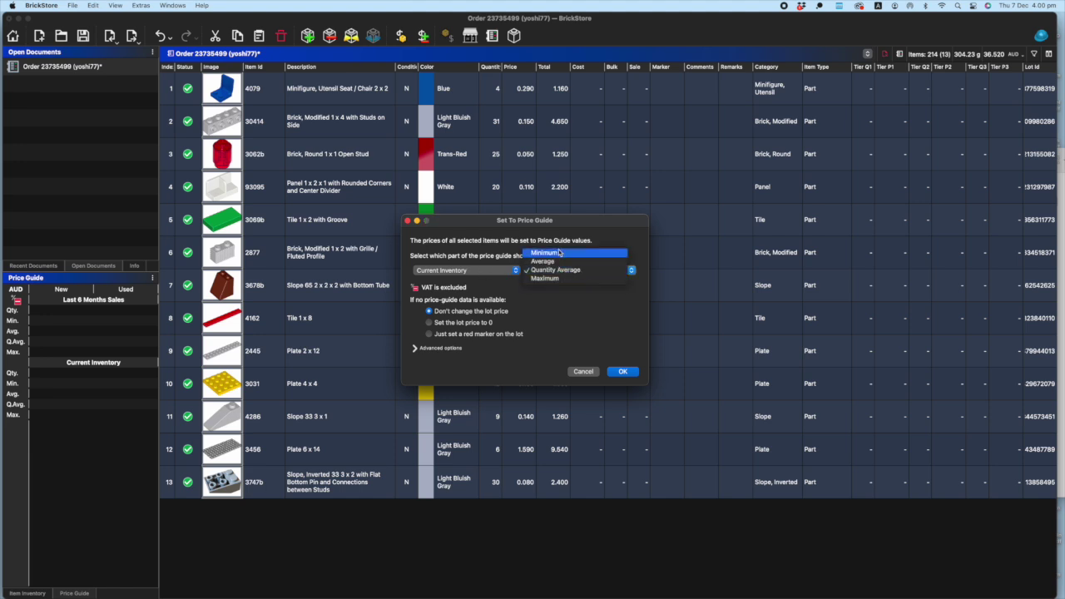
left_click(556, 270)
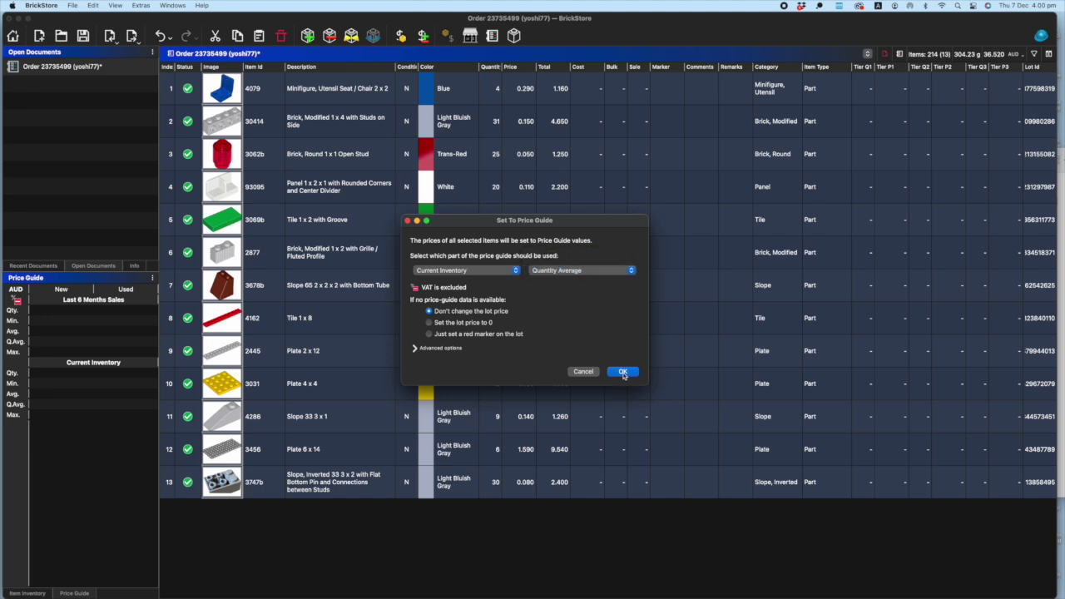
left_click(463, 270)
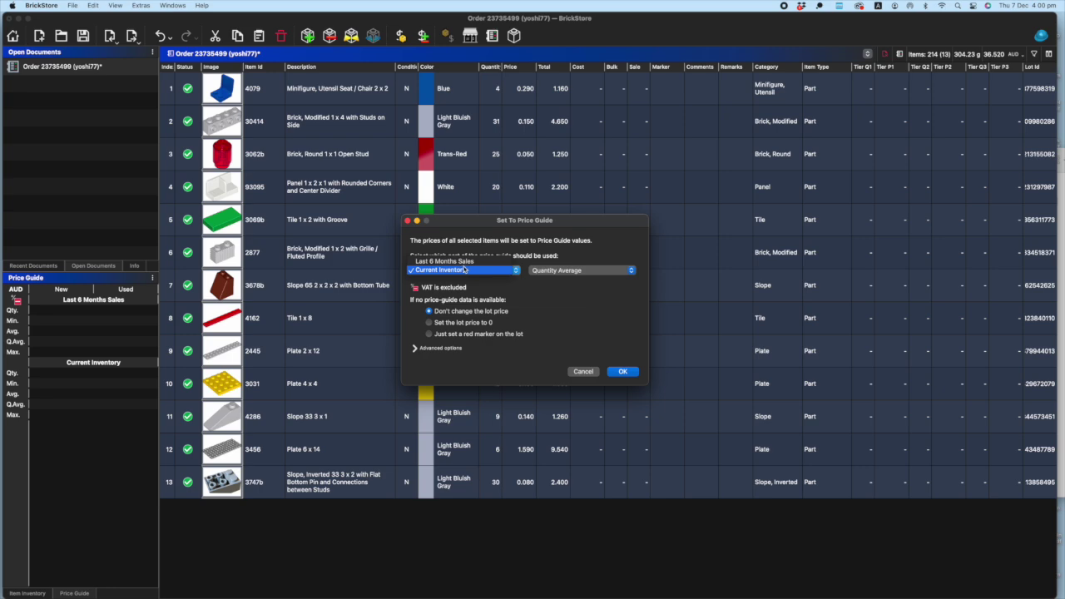
left_click(465, 270)
left_click(624, 372)
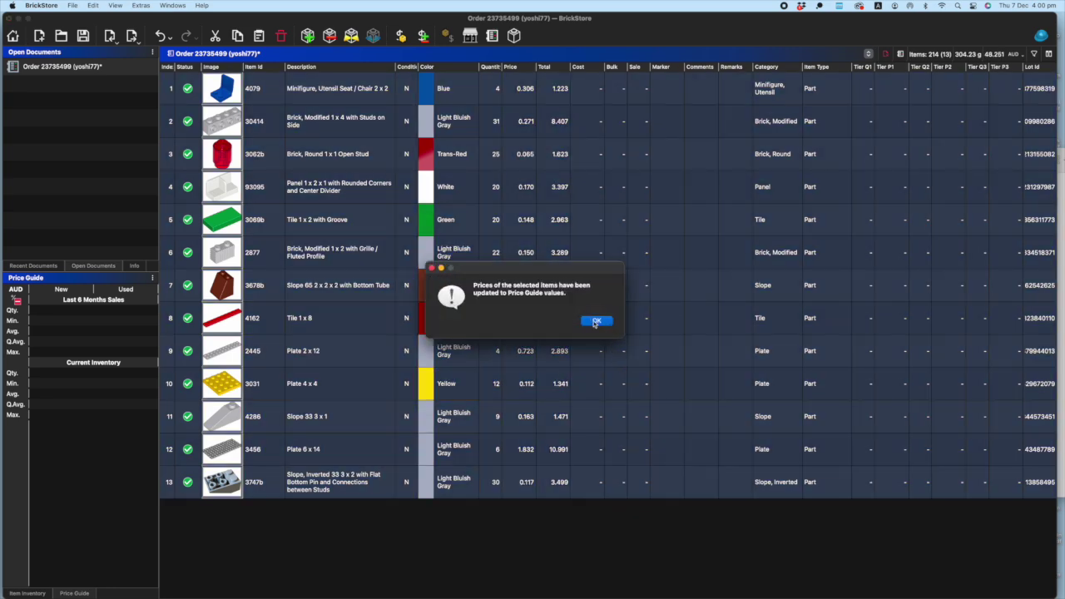
left_click(596, 320)
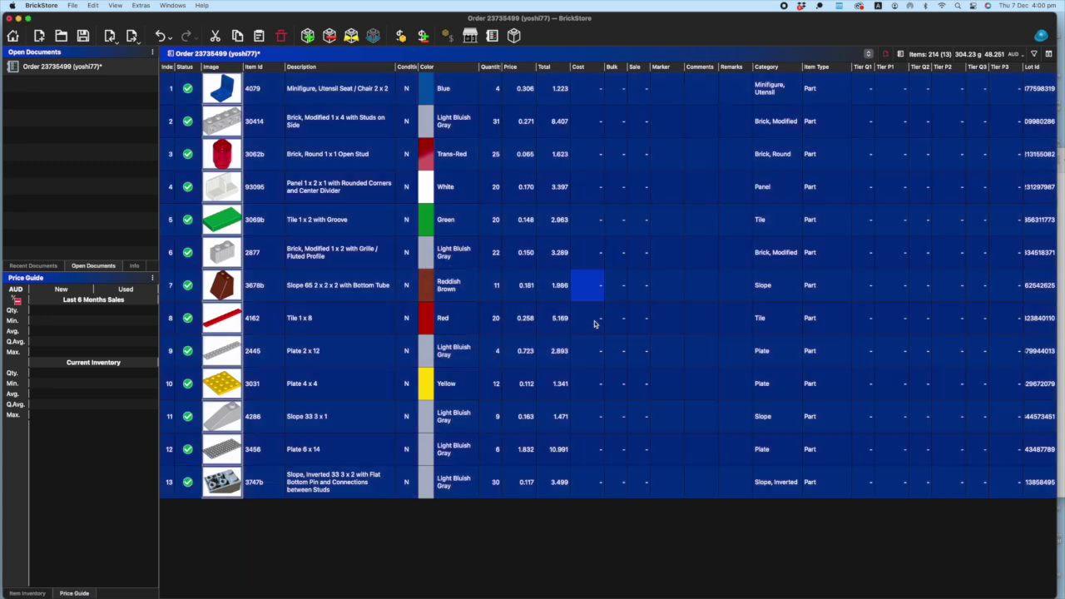
- Import the 9,239-lot BrickLink store inventory as a second document, then return to the order
left_click(472, 39)
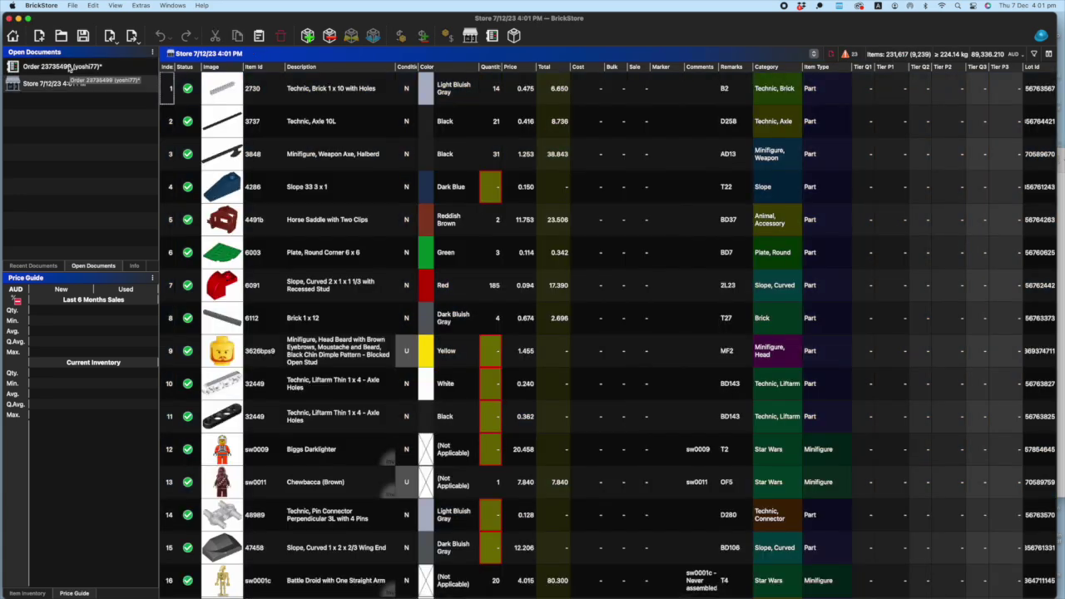
left_click(70, 69)
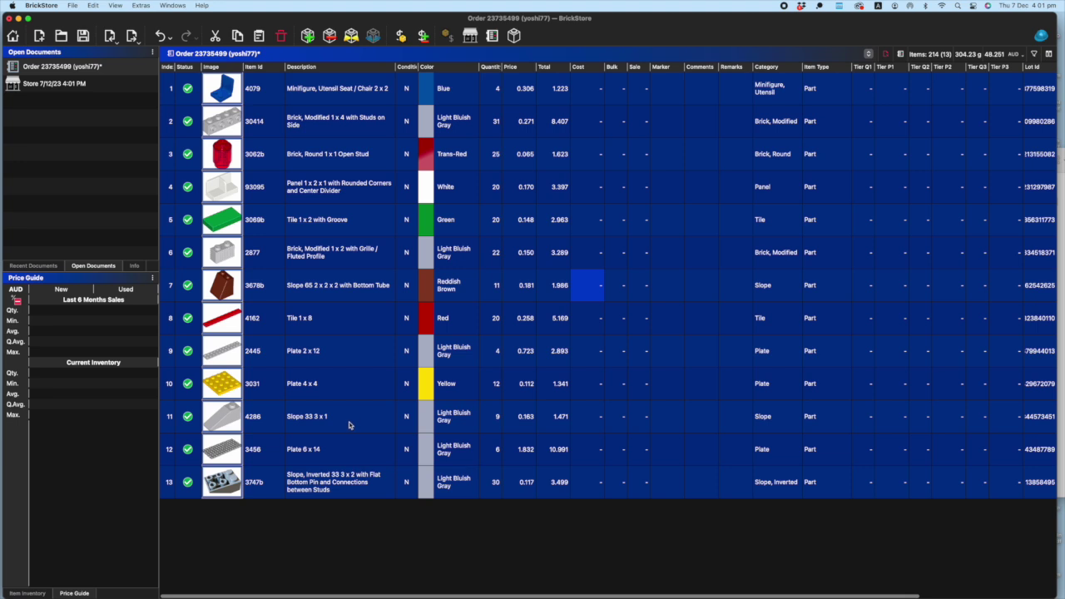
- Copy prices and merge remarks and quantities from the Store 7/12/23 document into the order lots
left_click(92, 5)
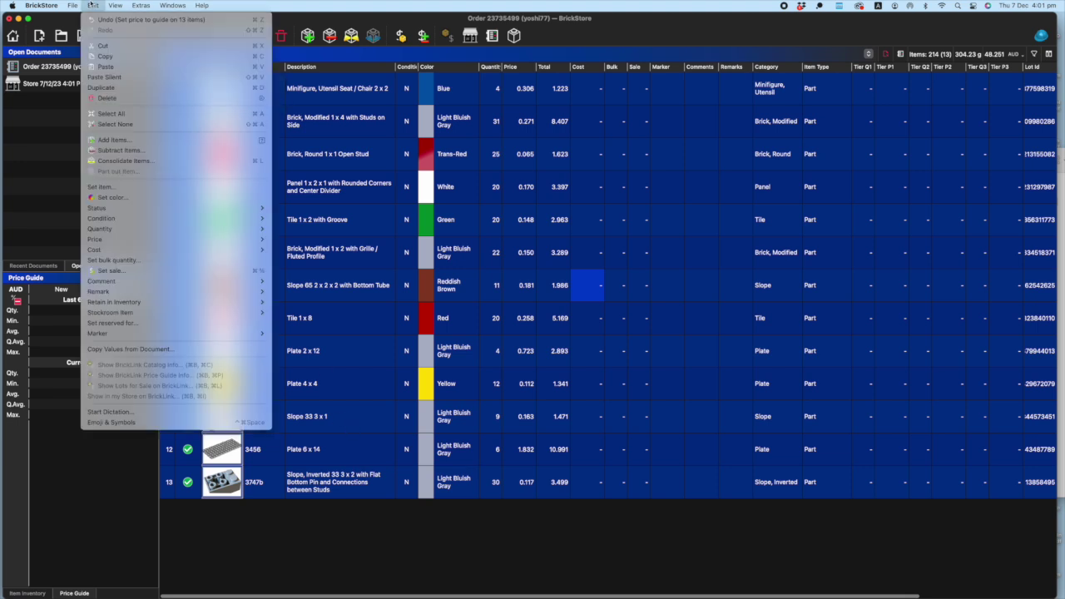
left_click(130, 349)
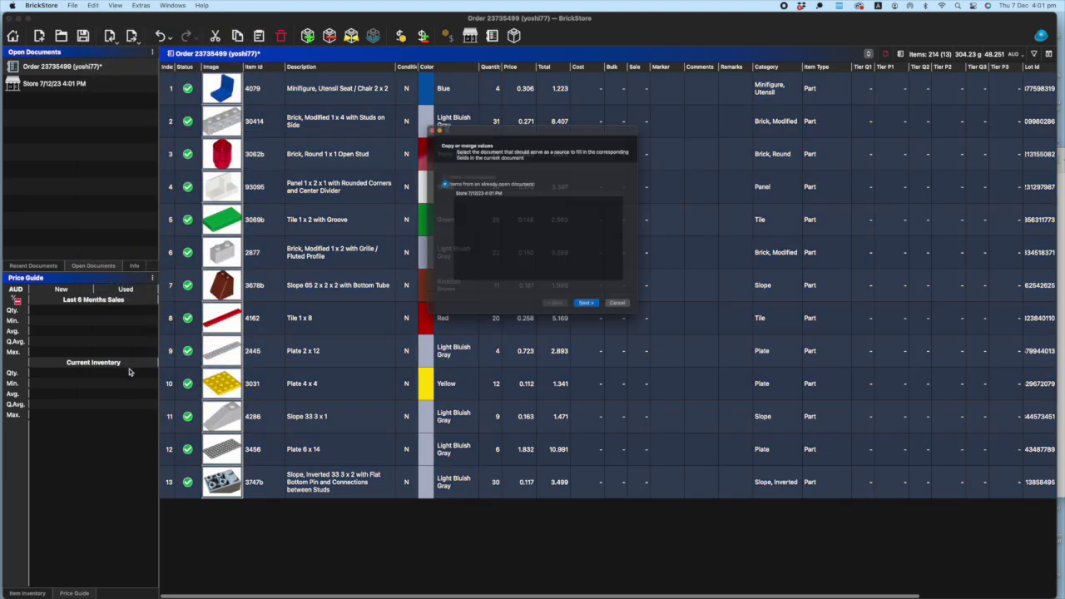
left_click(463, 187)
left_click(602, 325)
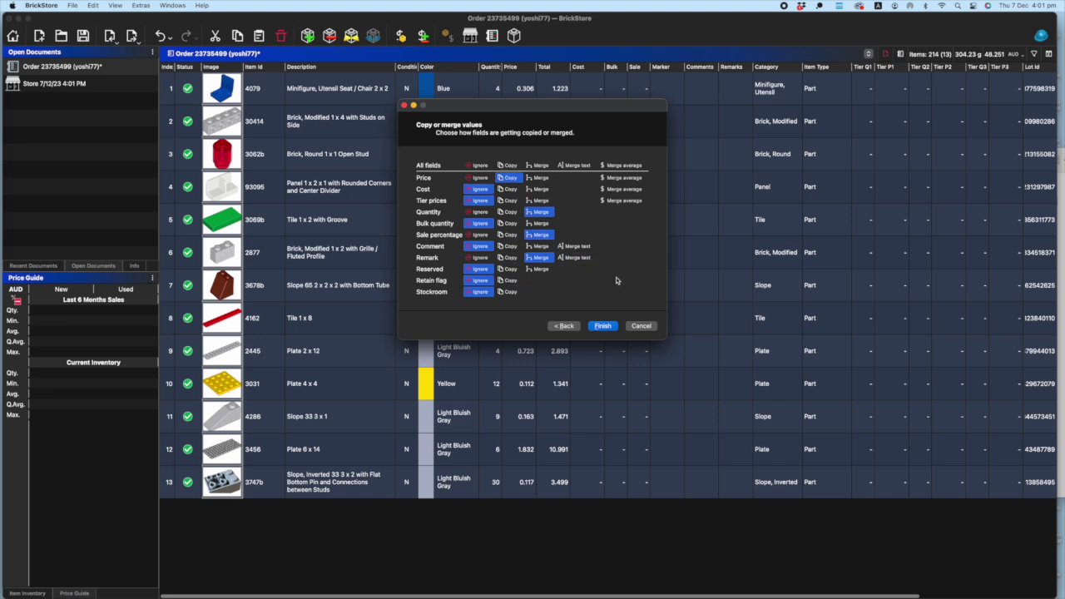
left_click(603, 325)
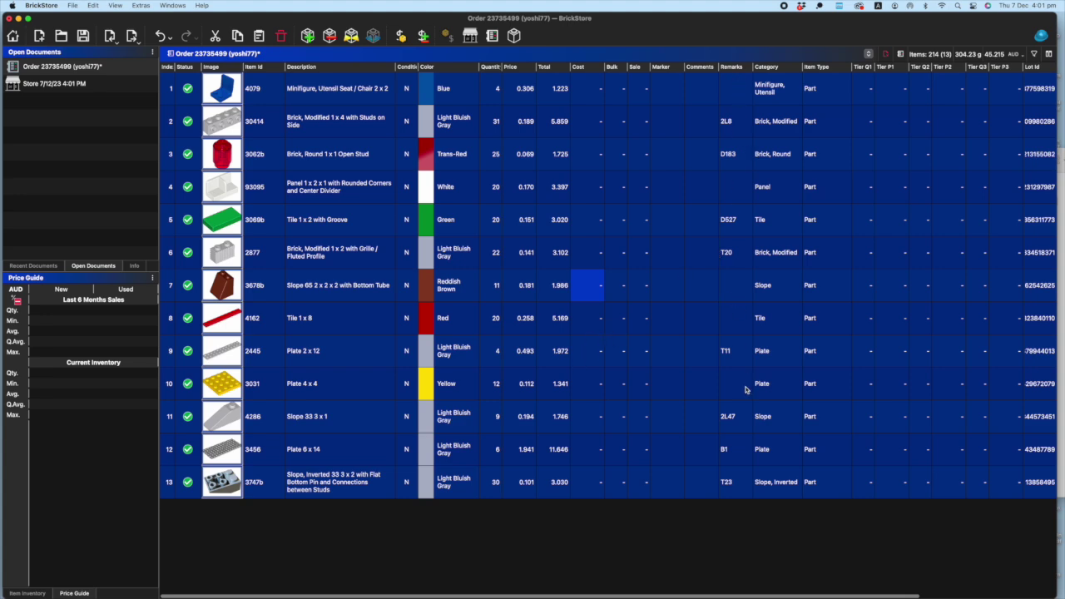
- Enter remarks BD58, D534, 2L26, D216 and 5L5 on rows 1, 4, 7, 8 and 10
double_click(735, 93)
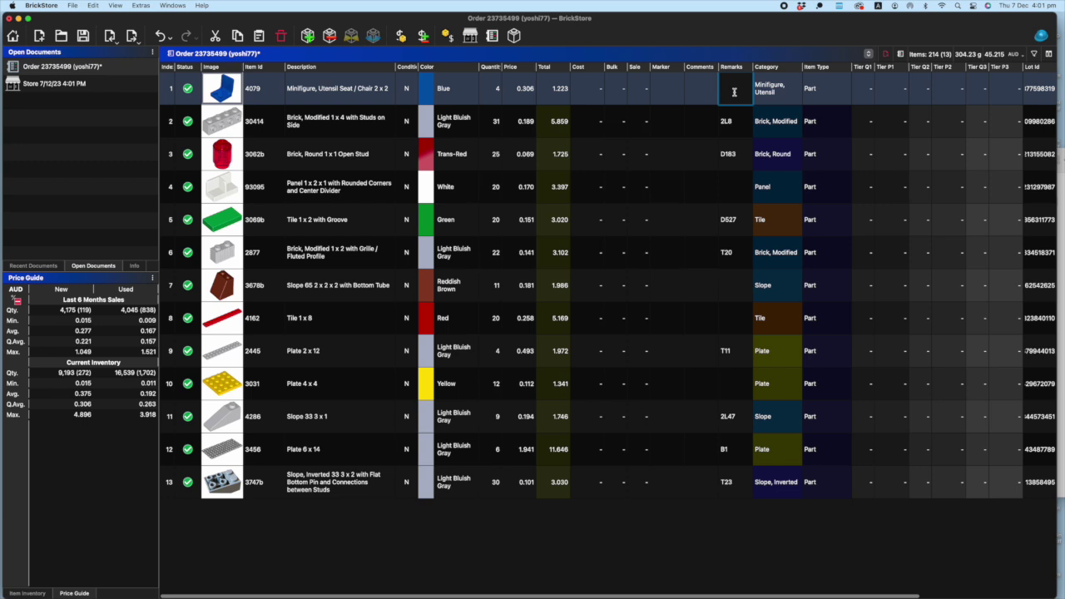
type("BD58")
left_click(734, 186)
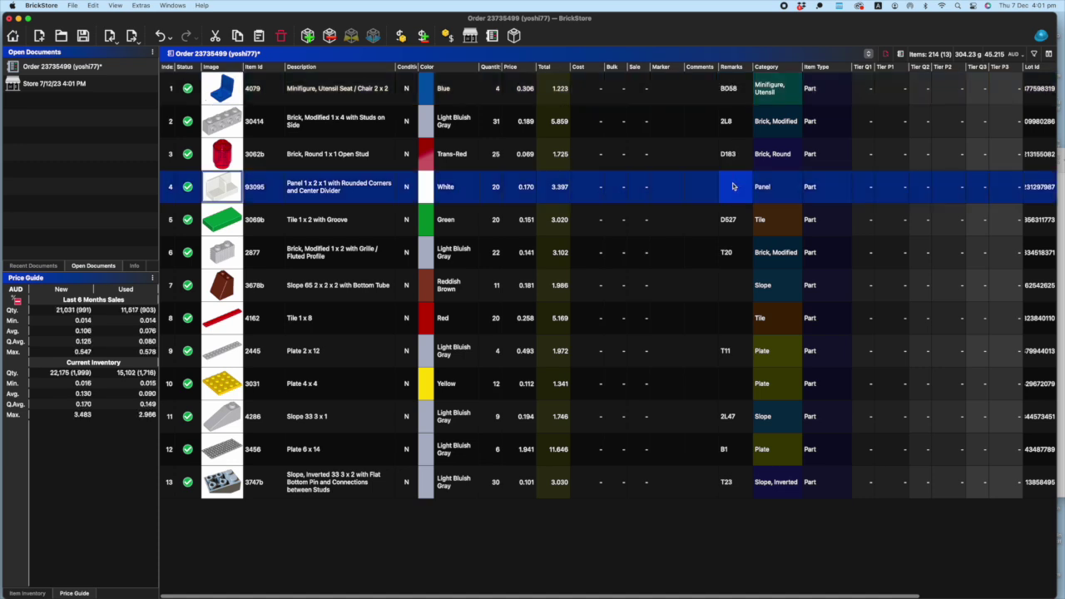
left_click(733, 185)
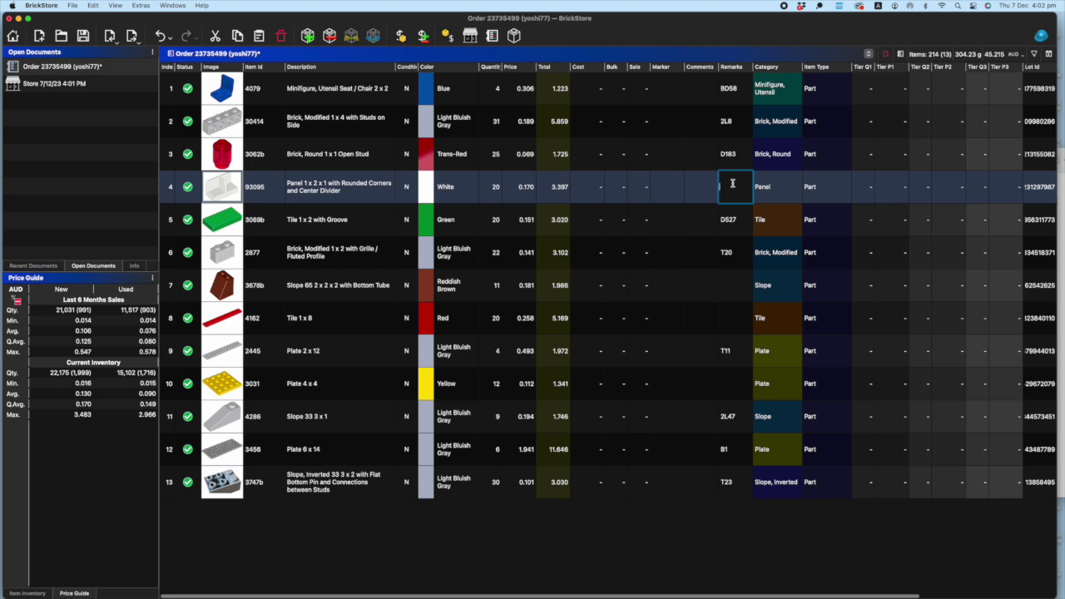
type("D534")
double_click(733, 289)
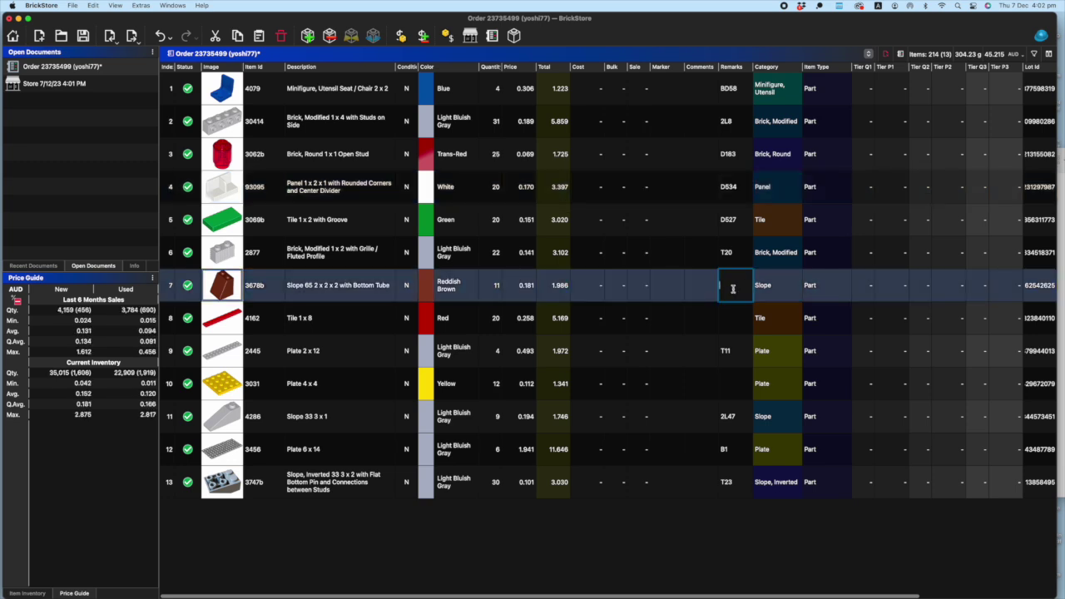
type("2L26")
double_click(732, 320)
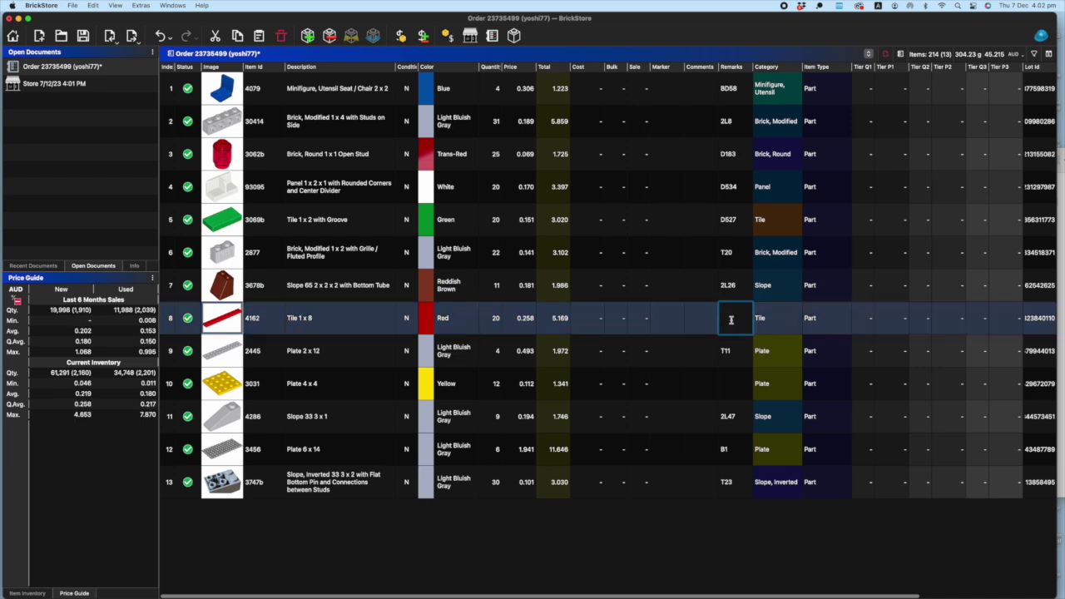
type("D216")
double_click(738, 385)
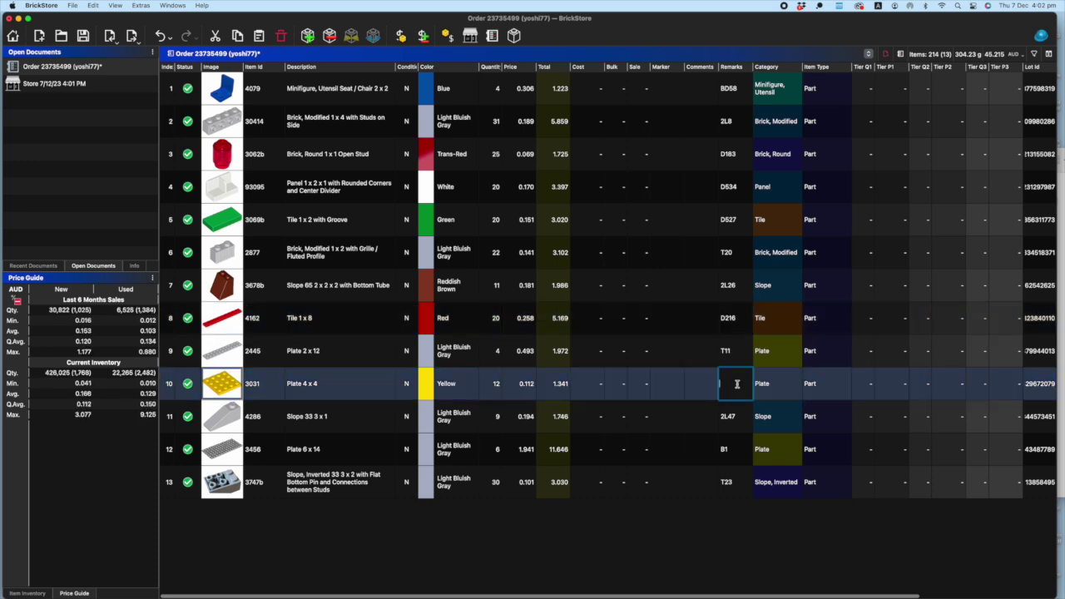
type("5L5")
left_click(715, 458)
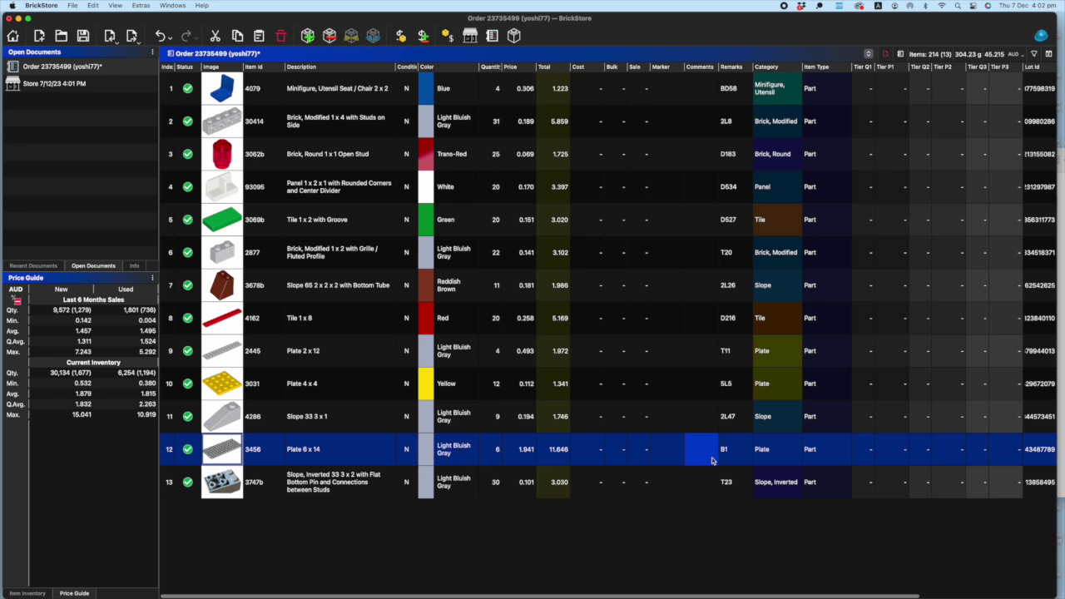
- Reprice the 30414 Brick, Modified 1 x 4 lot to its Current Inventory Quantity Average of 0.271
left_click(477, 125)
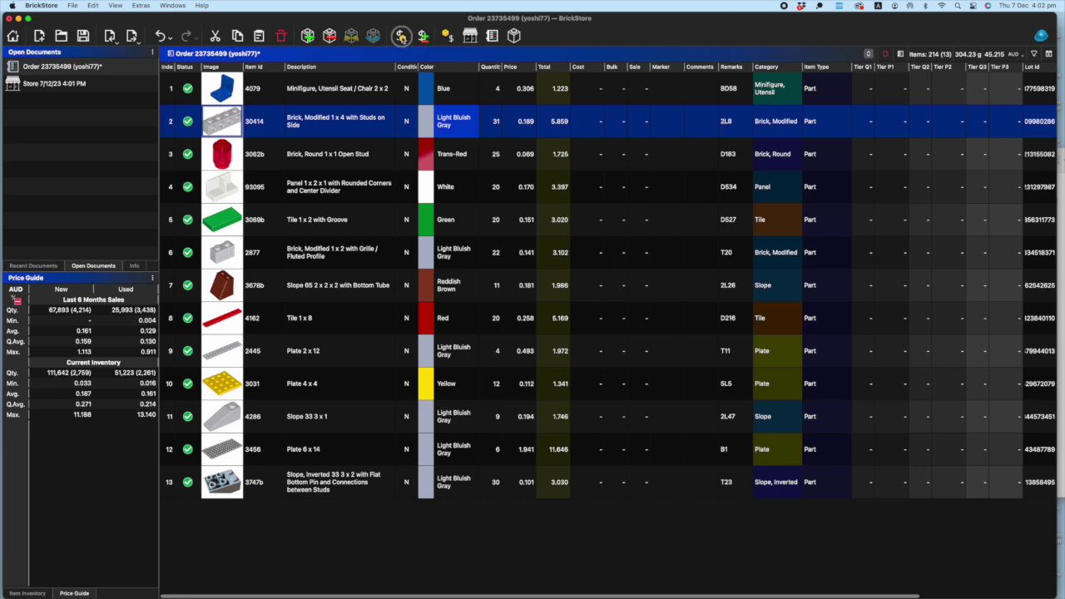
left_click(401, 37)
left_click_drag(525, 220, 456, 198)
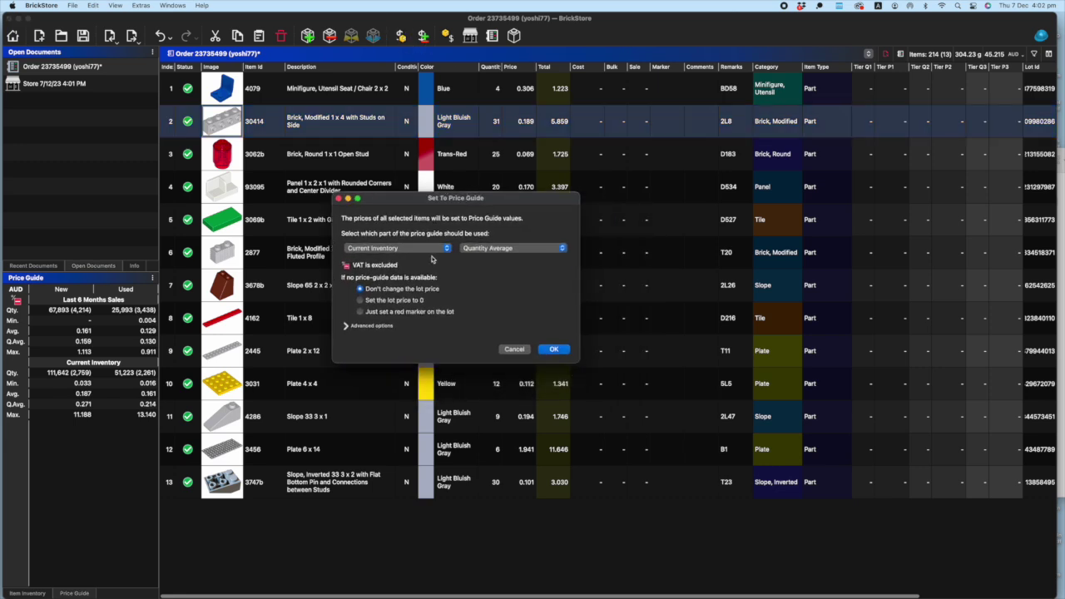
left_click(502, 252)
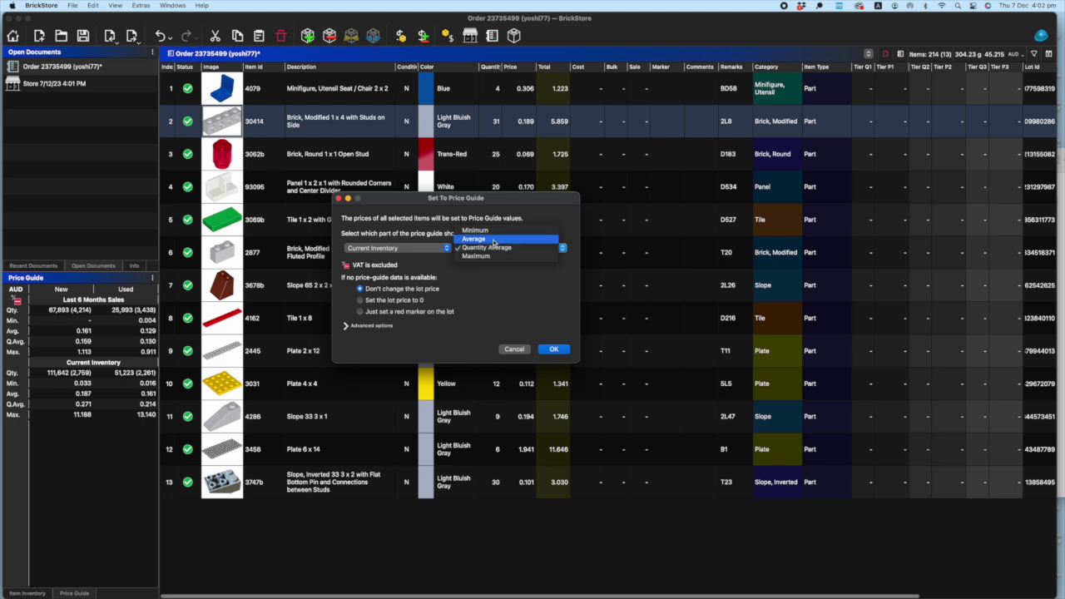
left_click(396, 247)
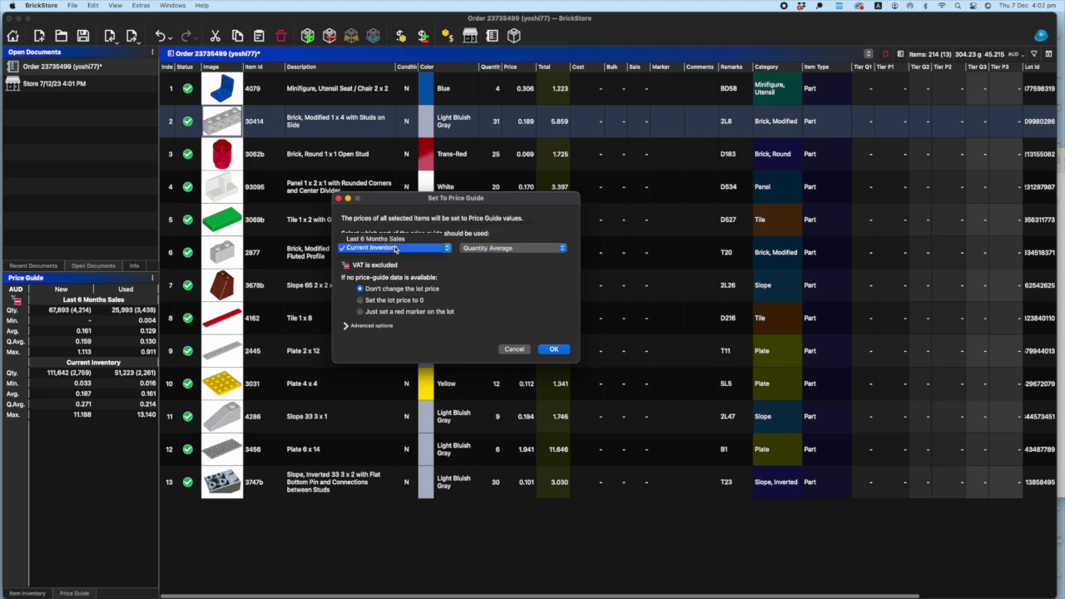
left_click(503, 250)
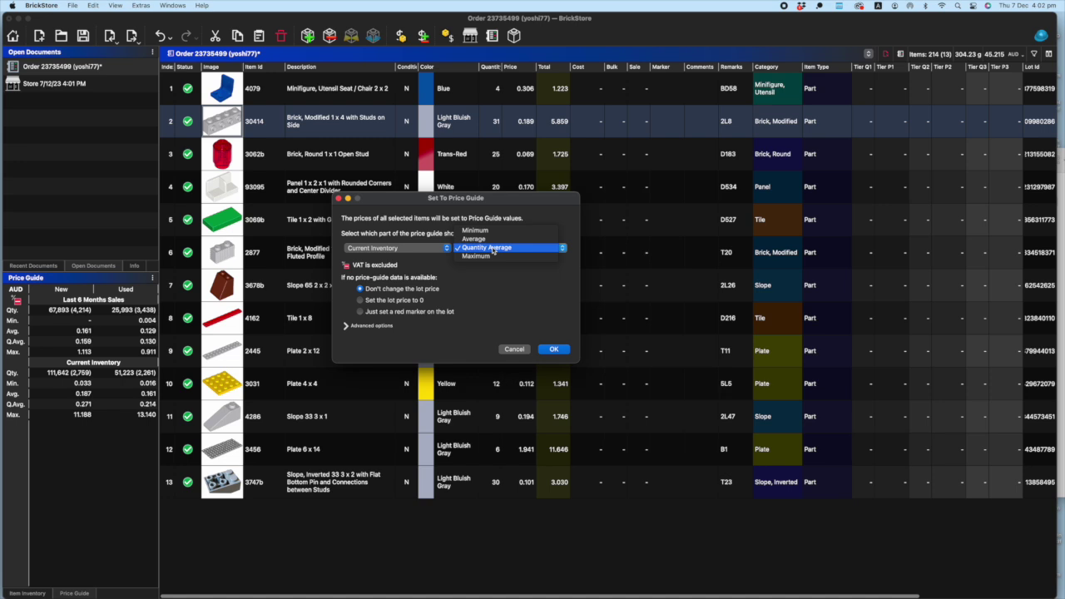
left_click(493, 250)
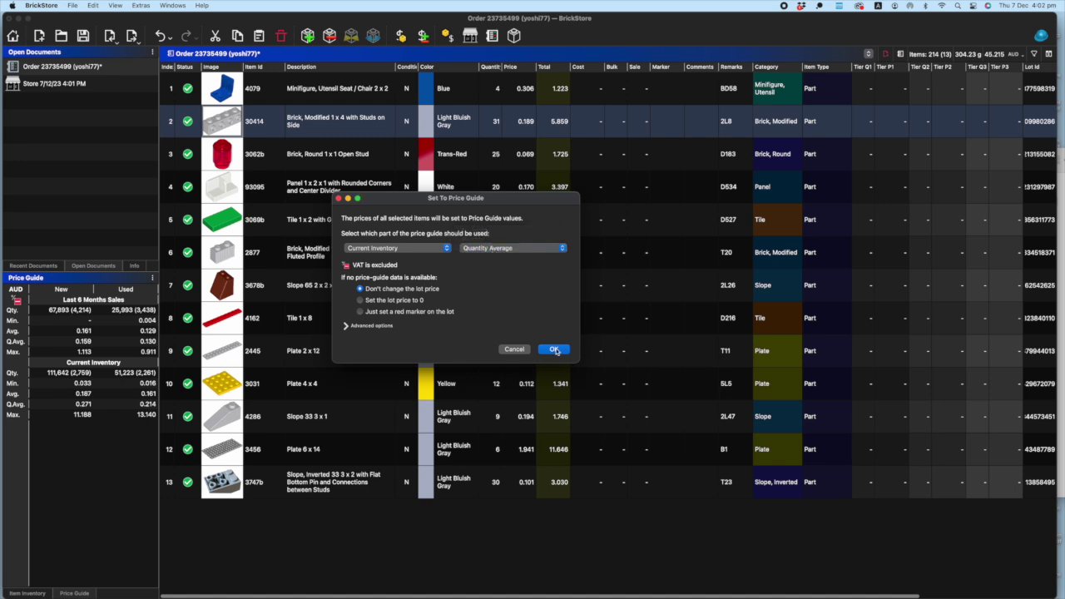
left_click(555, 350)
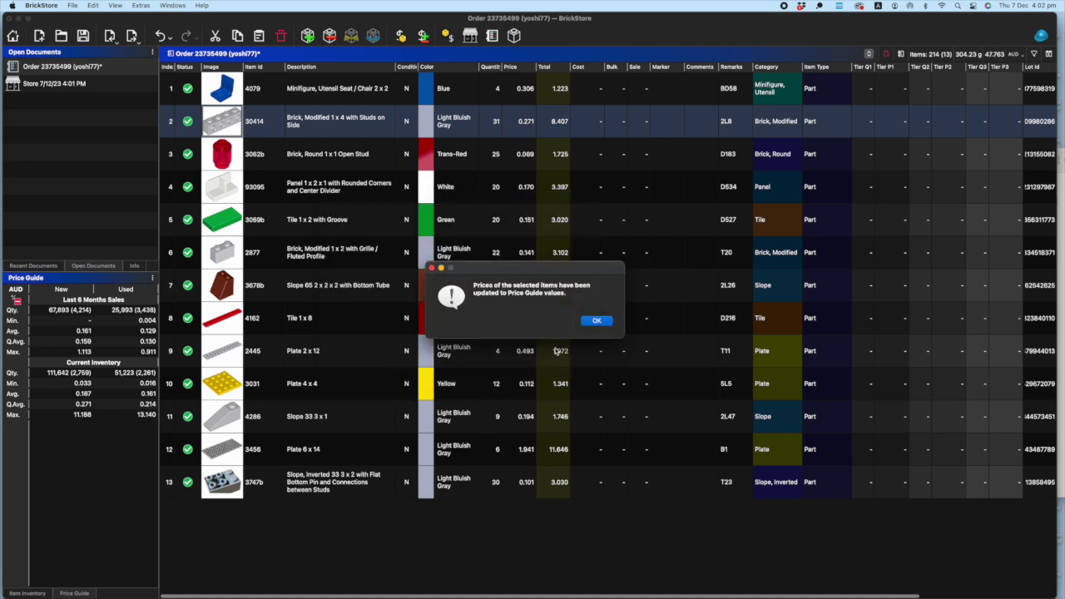
left_click(596, 321)
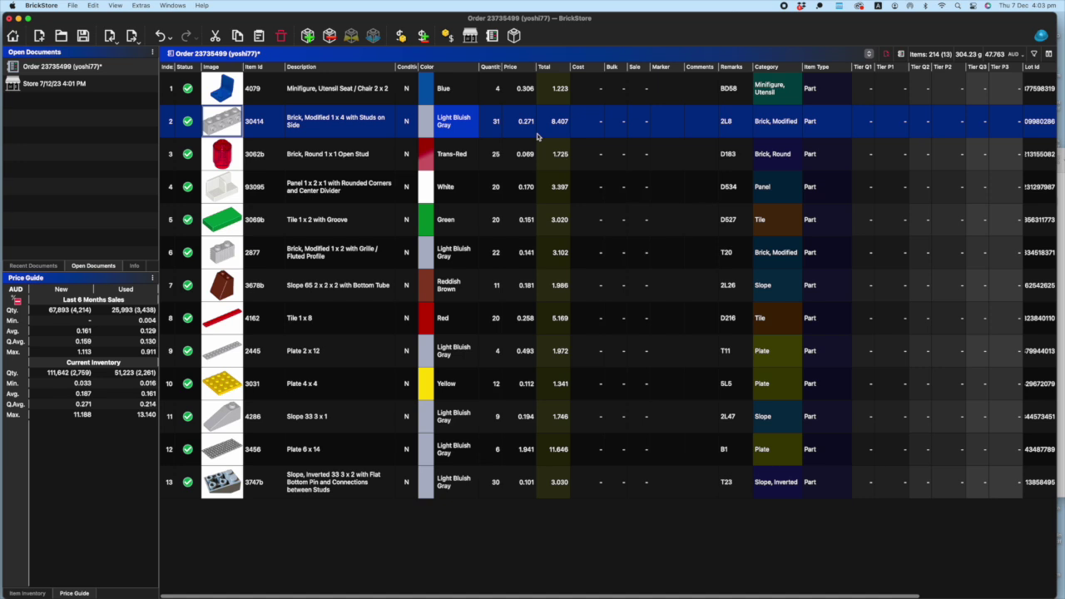
- Select all 13 lots and export them as BrickLink Mass-Upload XML to the clipboard
left_click(472, 385)
key("super+a")
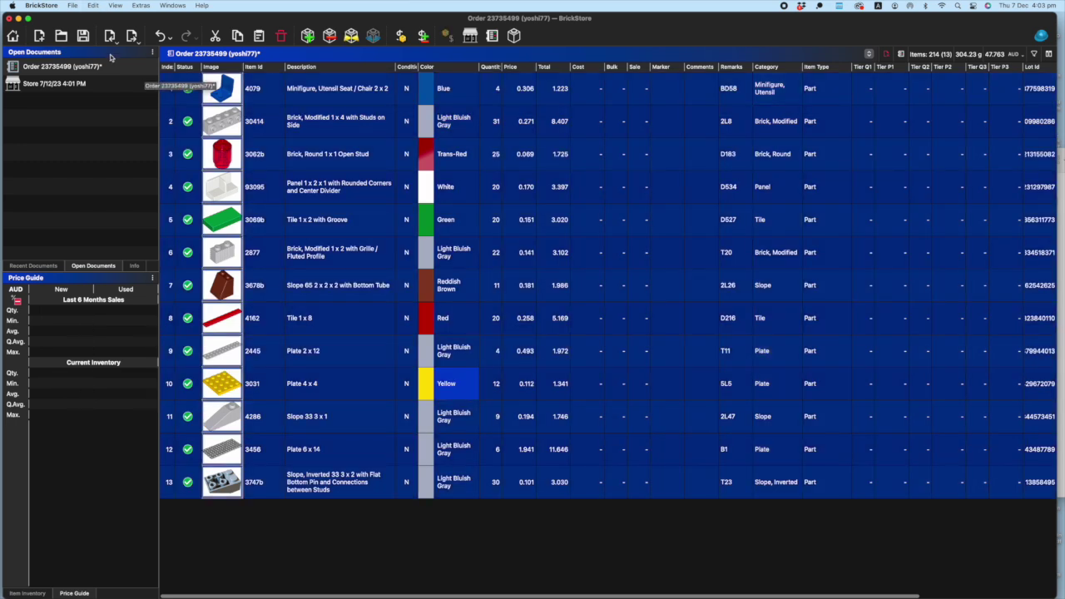
left_click(73, 6)
mouse_move(100, 106)
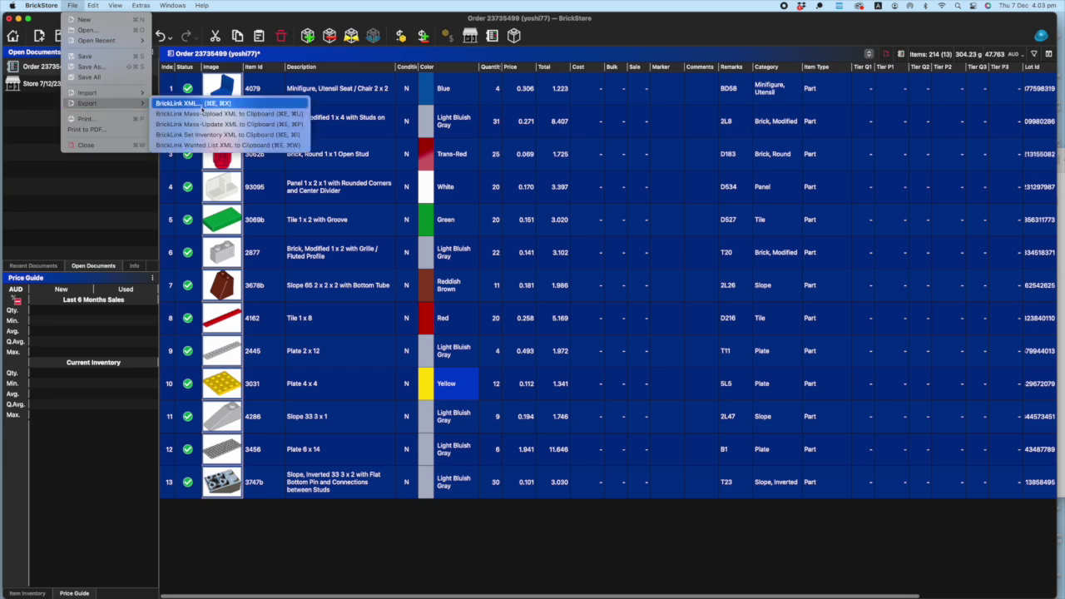
left_click(200, 117)
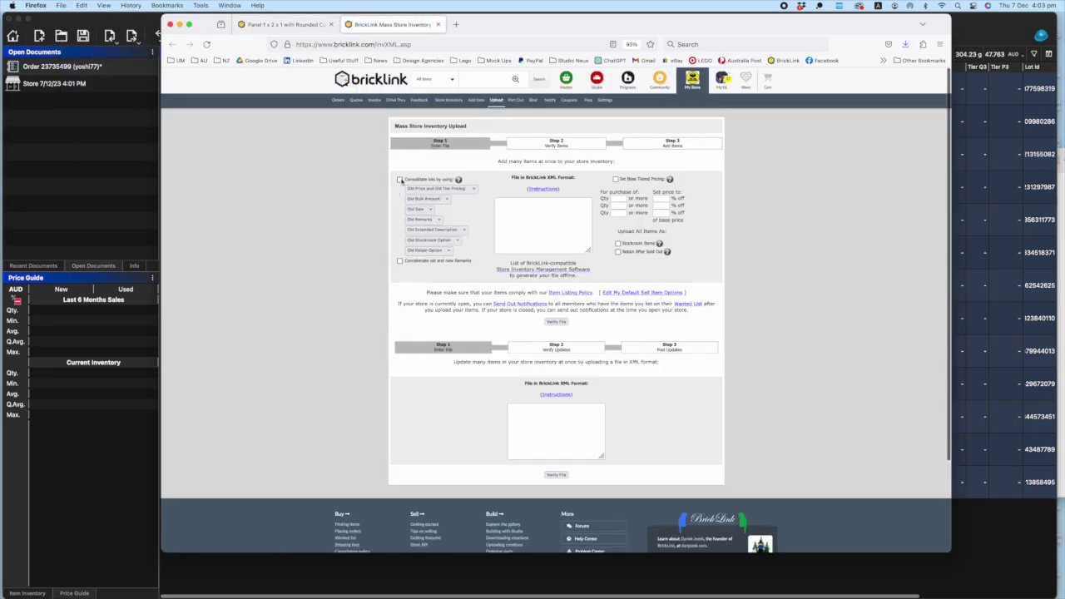
- Paste the XML with Consolidate lots and New Price enabled, verify, and upload the 13 lots
left_click(400, 181)
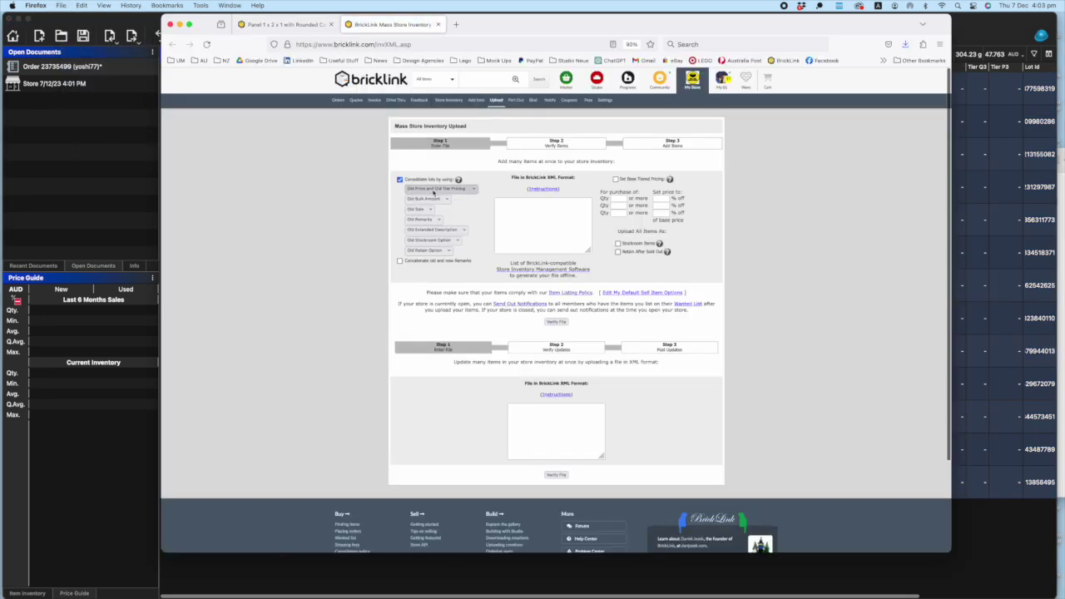
left_click(439, 189)
left_click(448, 196)
left_click(531, 224)
key("cmd+v")
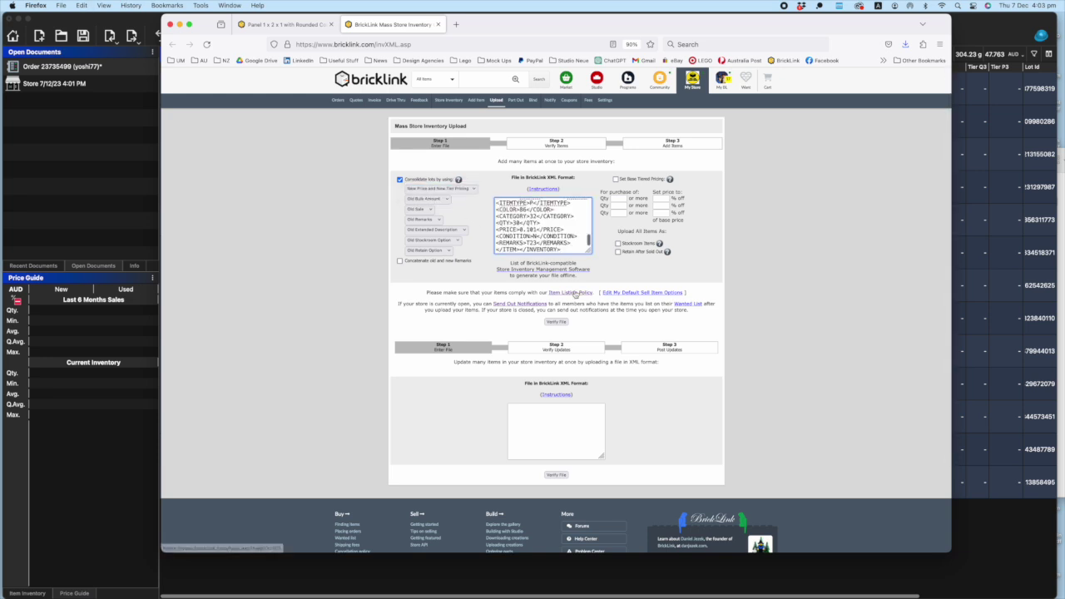
left_click(560, 324)
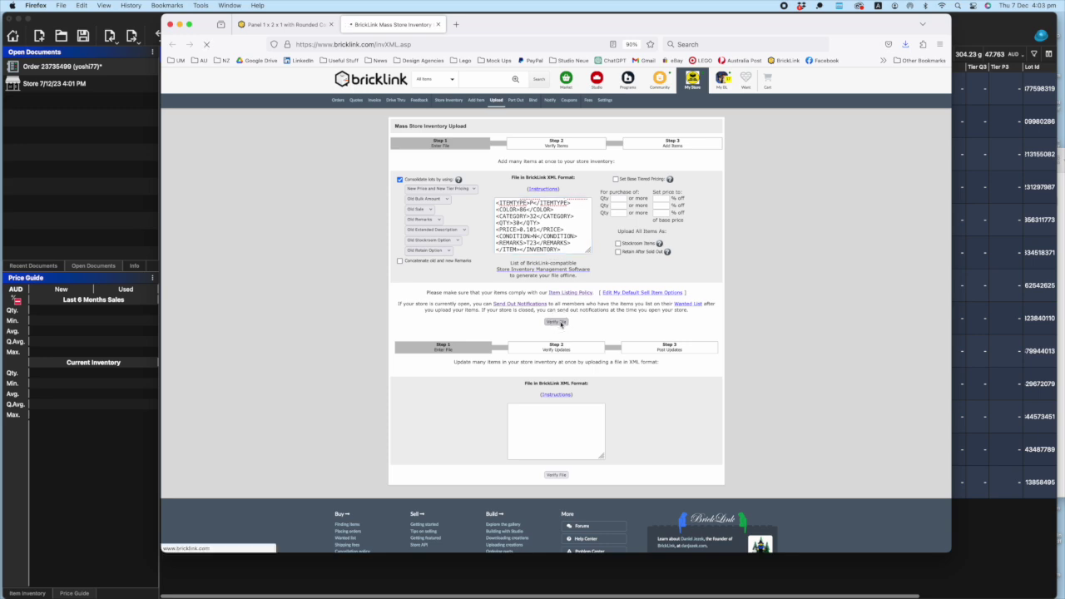
scroll(569, 334, "down", 15)
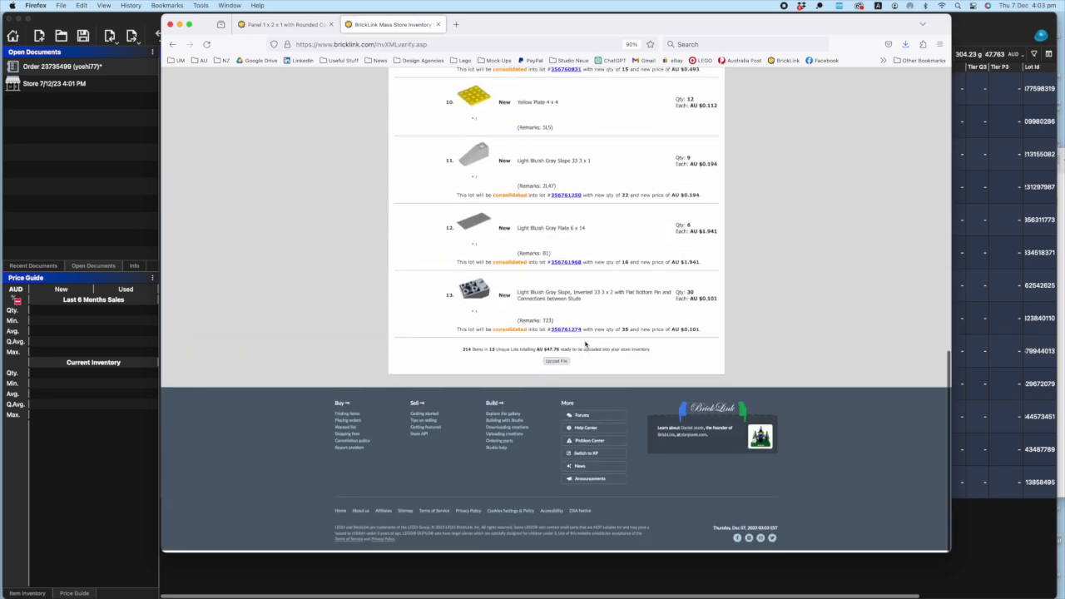
left_click(556, 364)
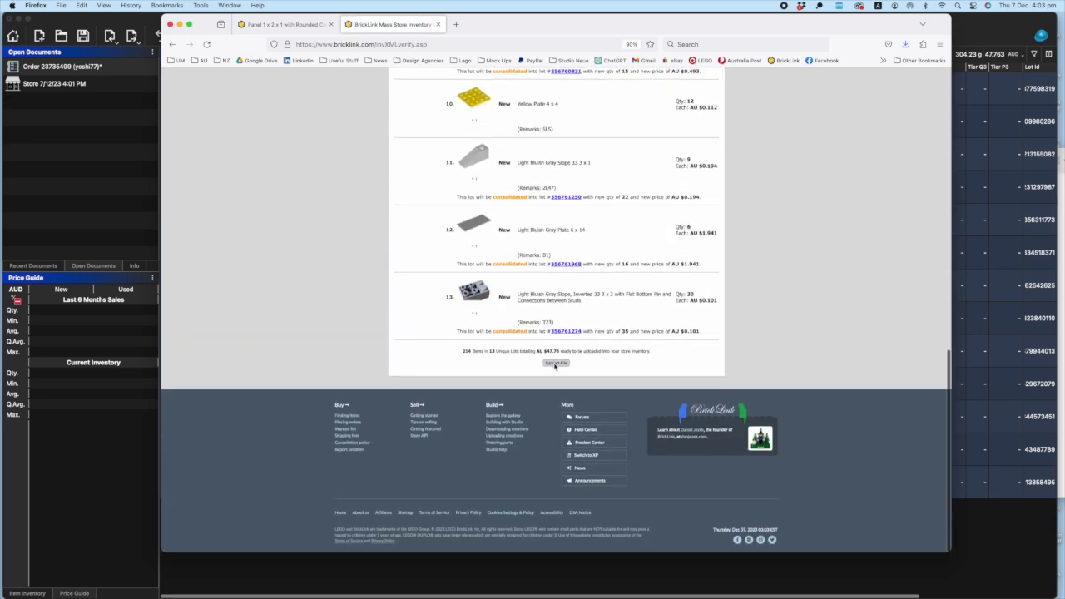